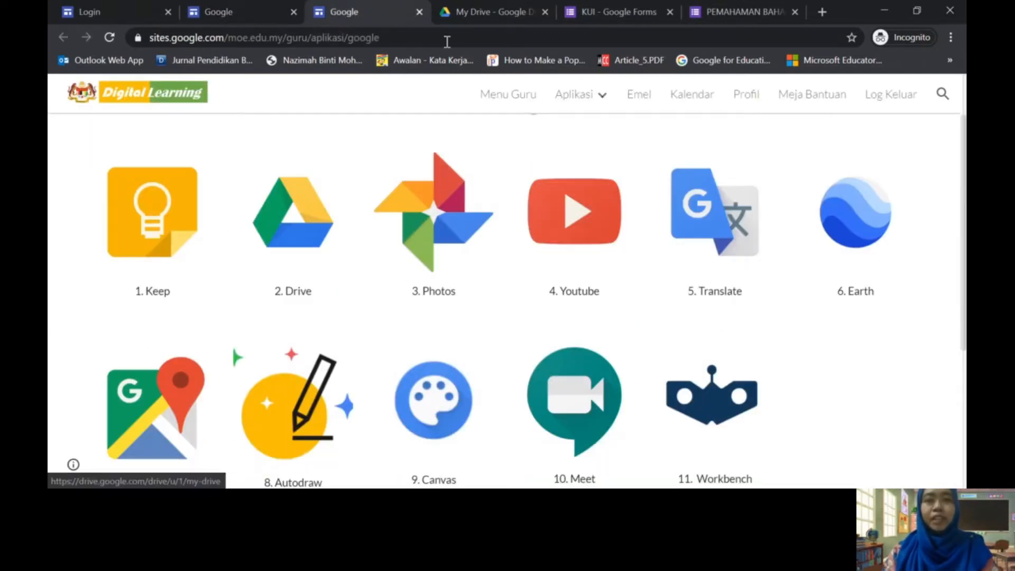
- Switch to Google Drive and open the KUIZ2 folder in My Drive
{"action": "left_click", "coordinate": [480, 17]}
{"action": "scroll", "coordinate": [398, 324], "scroll_direction": "down", "scroll_amount": 3}
{"action": "scroll", "coordinate": [398, 325], "scroll_direction": "down", "scroll_amount": 1}
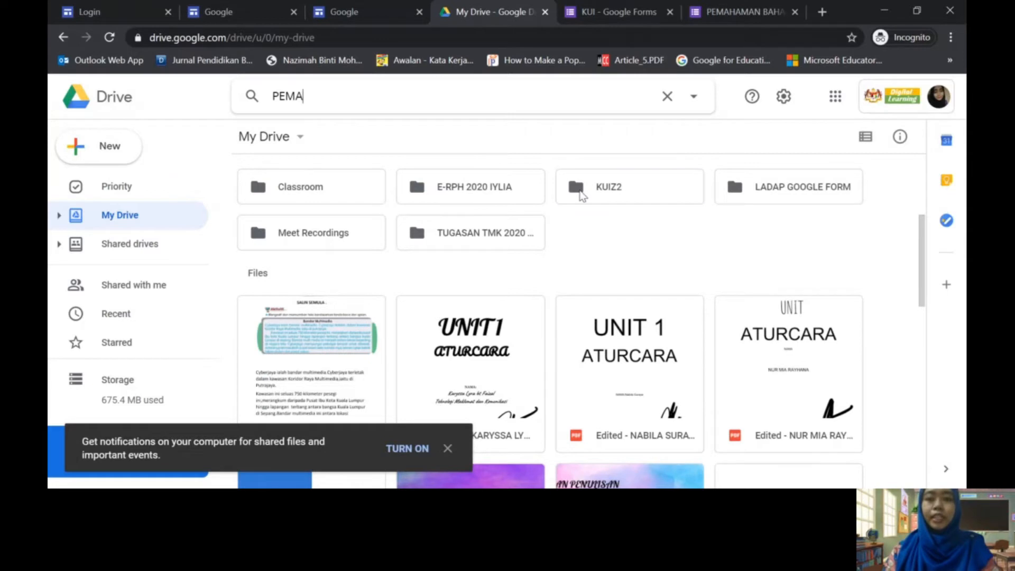
{"action": "double_click", "coordinate": [580, 193]}
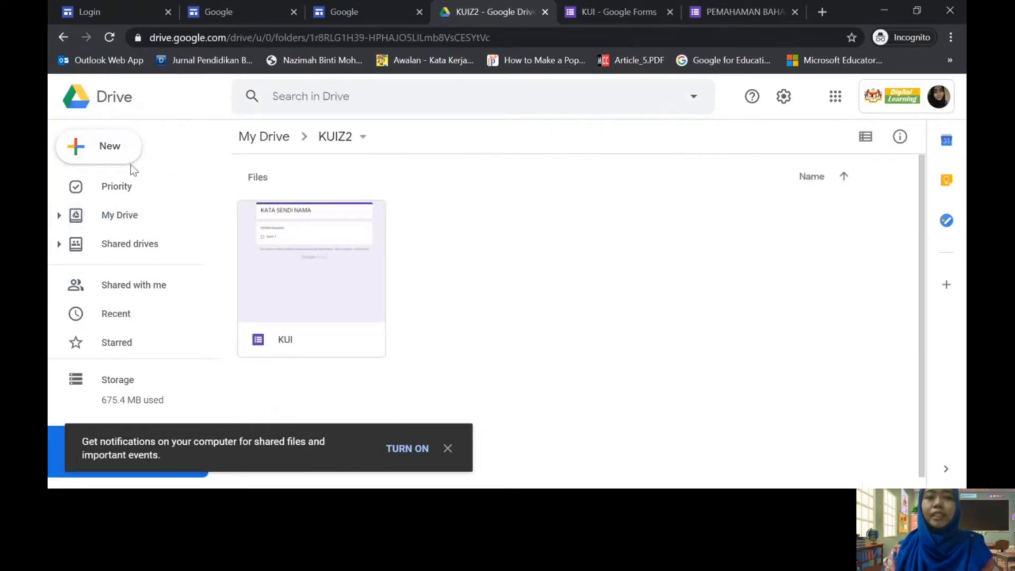
{"action": "right_click", "coordinate": [503, 284]}
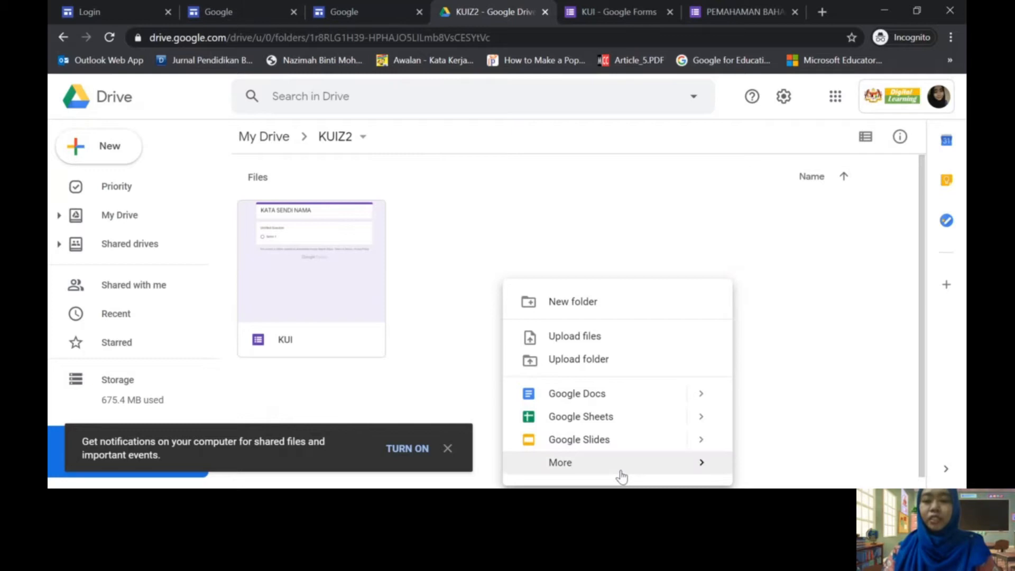
{"action": "mouse_move", "coordinate": [686, 468]}
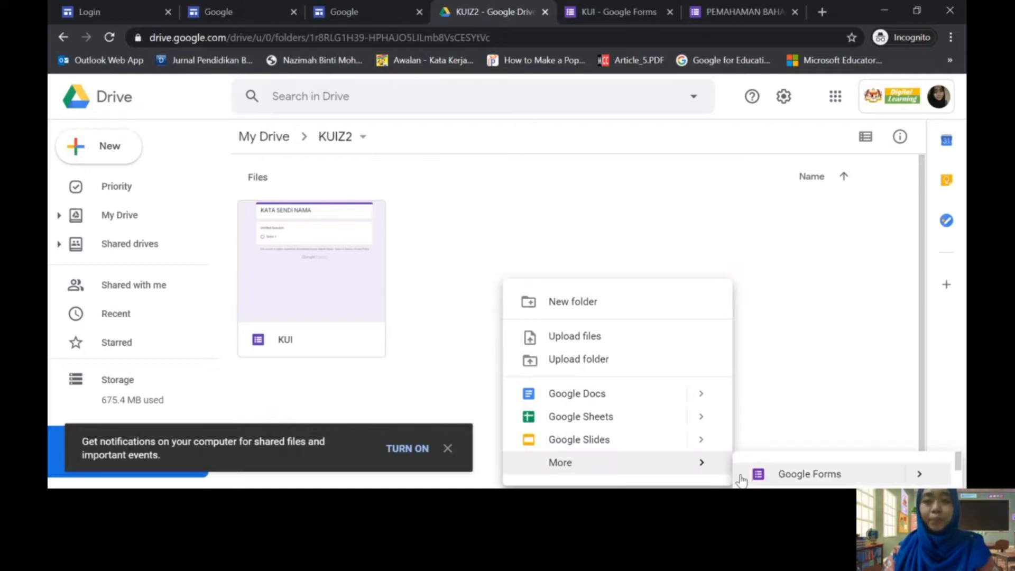
{"action": "left_click", "coordinate": [576, 213]}
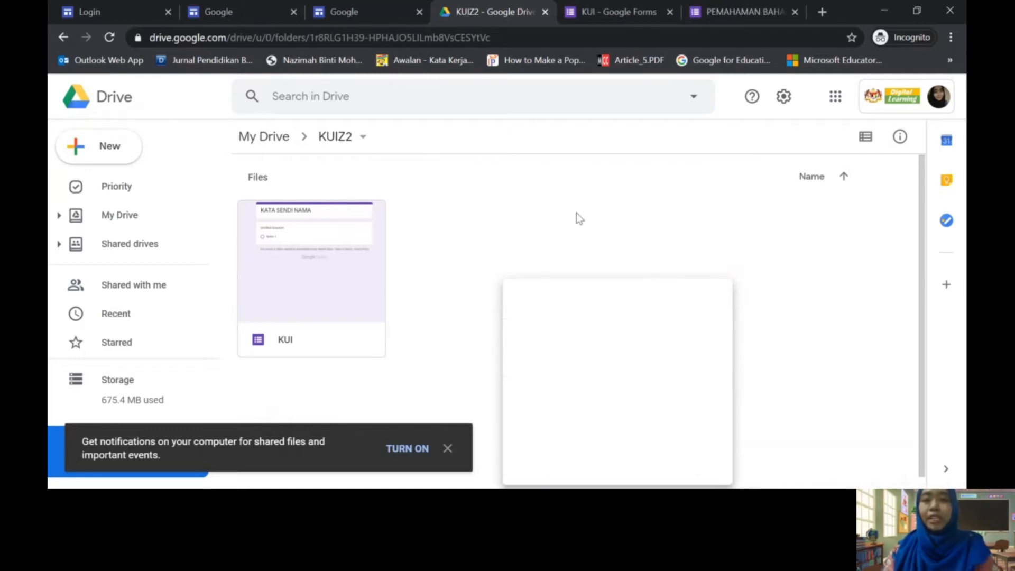
{"action": "left_click", "coordinate": [88, 161]}
{"action": "mouse_move", "coordinate": [186, 317]}
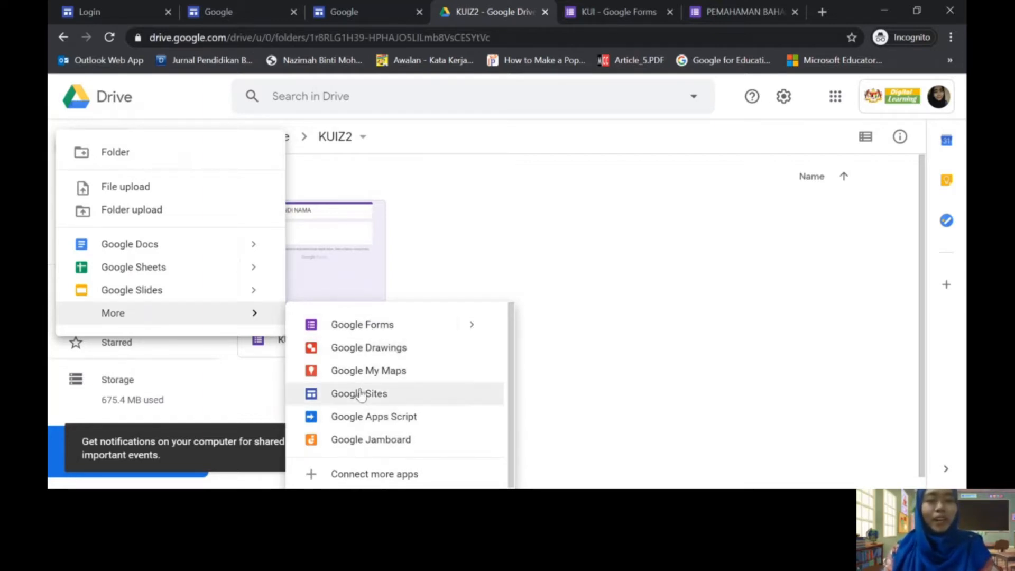
{"action": "left_click", "coordinate": [496, 226]}
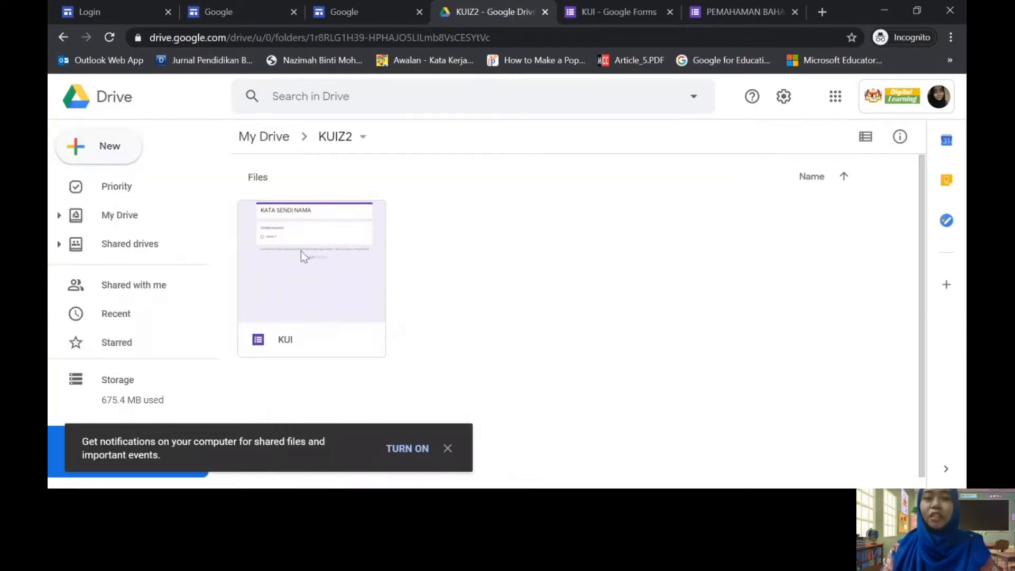
- Switch to the KUI form and turn on Make this a quiz in its settings
{"action": "left_click", "coordinate": [600, 11]}
{"action": "left_click", "coordinate": [141, 255]}
{"action": "triple_click", "coordinate": [473, 165]}
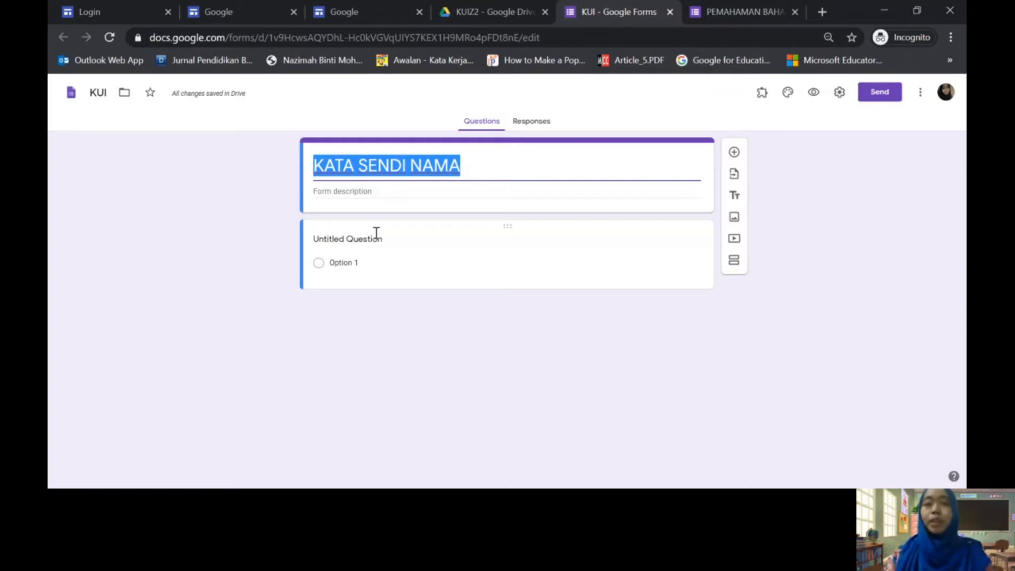
{"action": "left_click", "coordinate": [838, 93]}
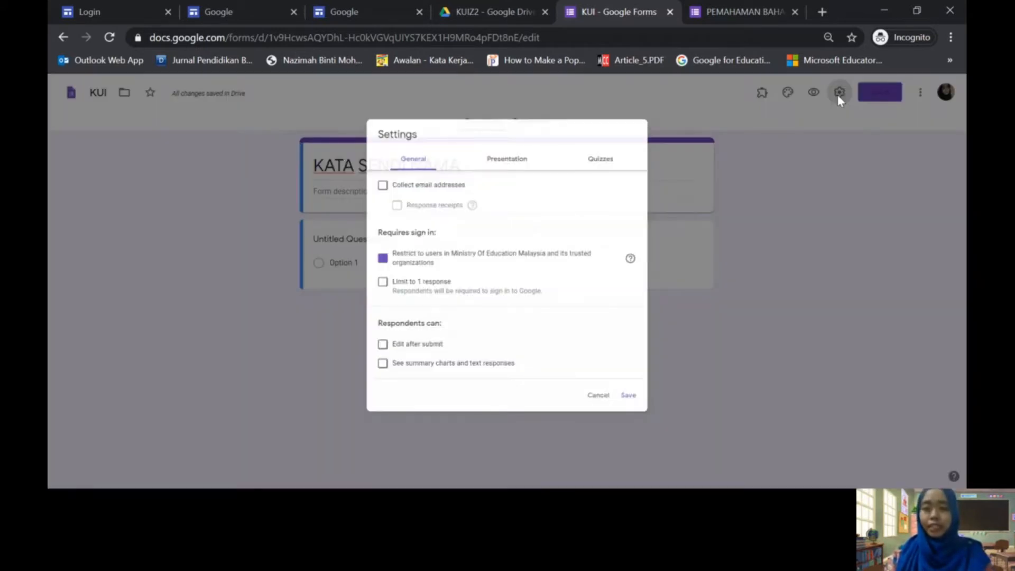
{"action": "left_click", "coordinate": [619, 148]}
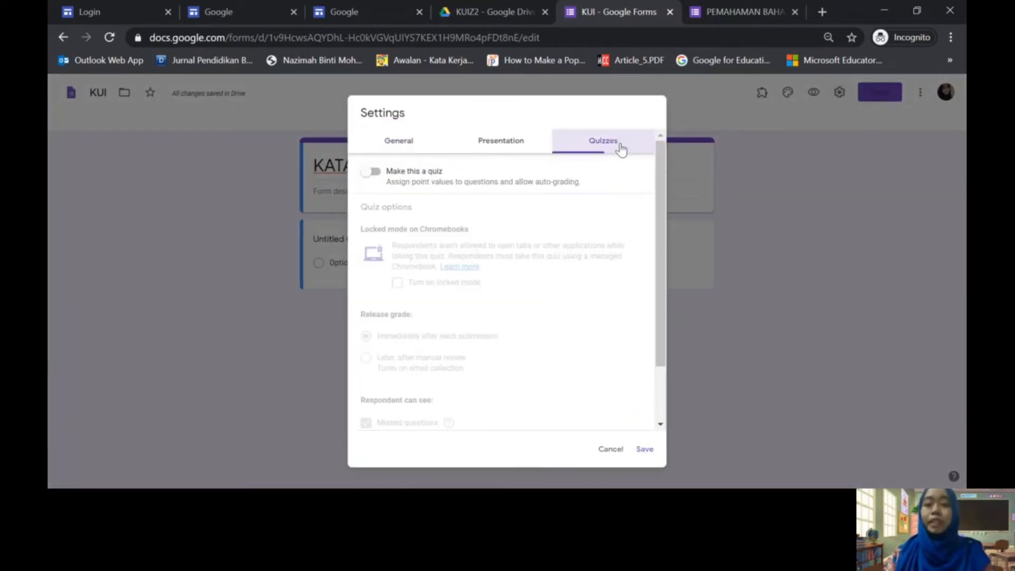
{"action": "left_click", "coordinate": [372, 175]}
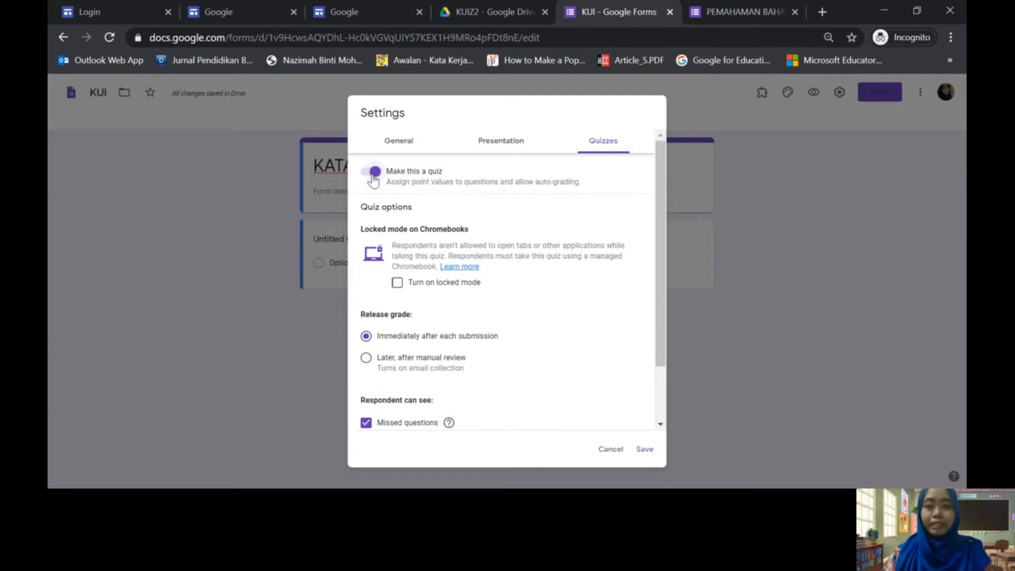
{"action": "left_click", "coordinate": [372, 177]}
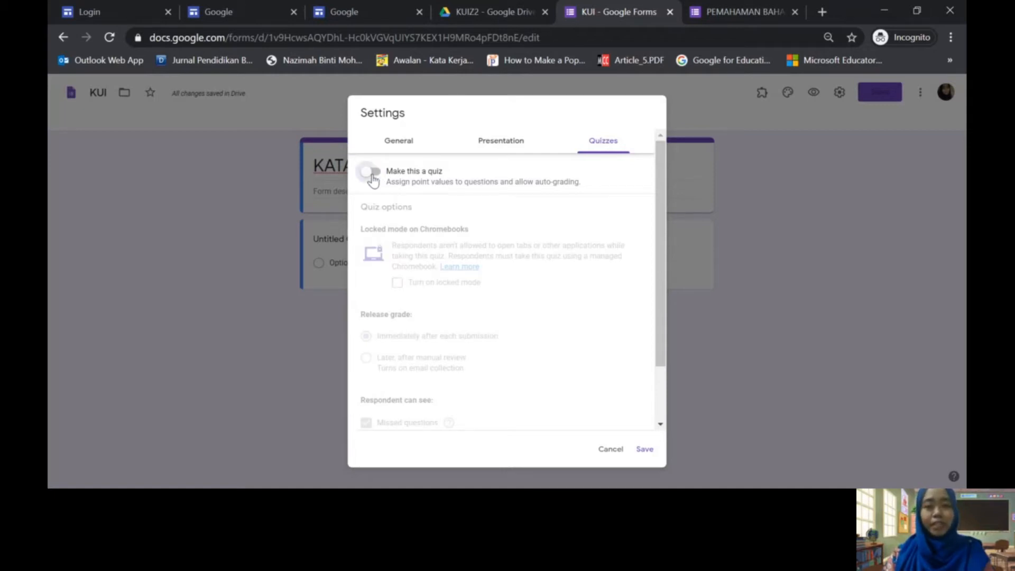
{"action": "left_click", "coordinate": [371, 175]}
{"action": "scroll", "coordinate": [404, 253], "scroll_direction": "down", "scroll_amount": 1}
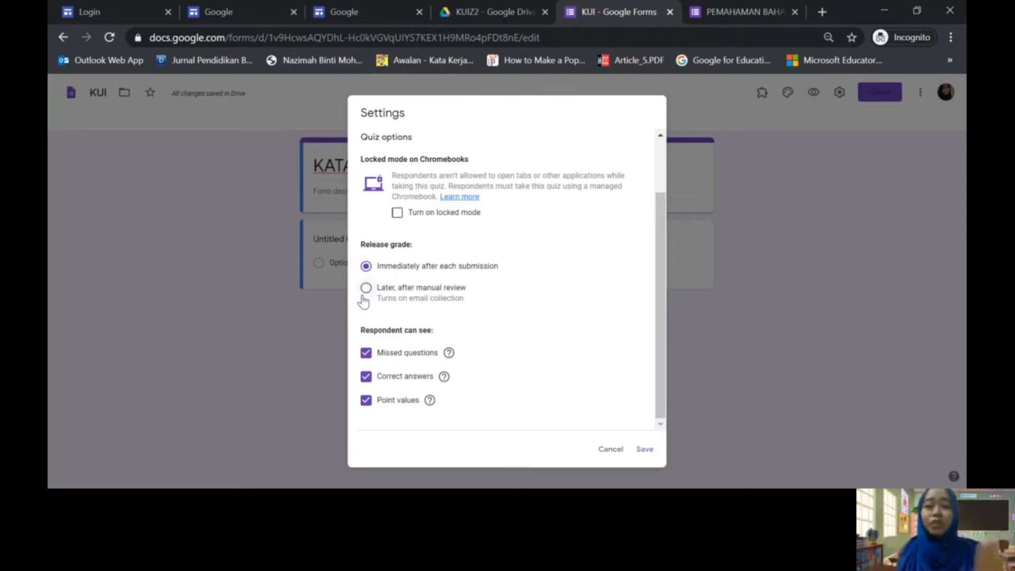
{"action": "scroll", "coordinate": [426, 295], "scroll_direction": "up", "scroll_amount": 1}
{"action": "scroll", "coordinate": [426, 295], "scroll_direction": "up", "scroll_amount": 5}
- Enable collecting email addresses, with response receipts sent if the respondent requests it
{"action": "left_click", "coordinate": [407, 144]}
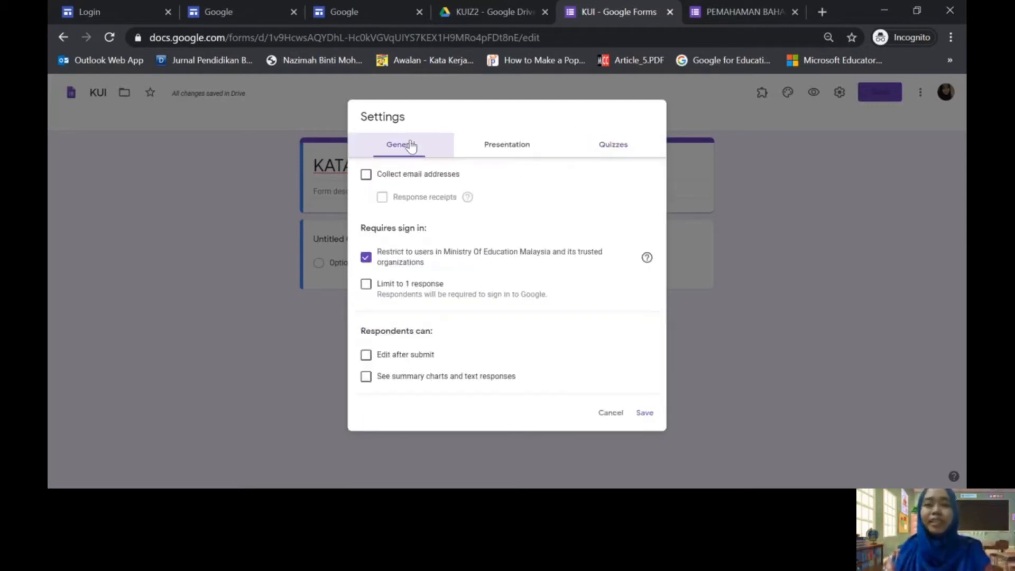
{"action": "left_click", "coordinate": [366, 175]}
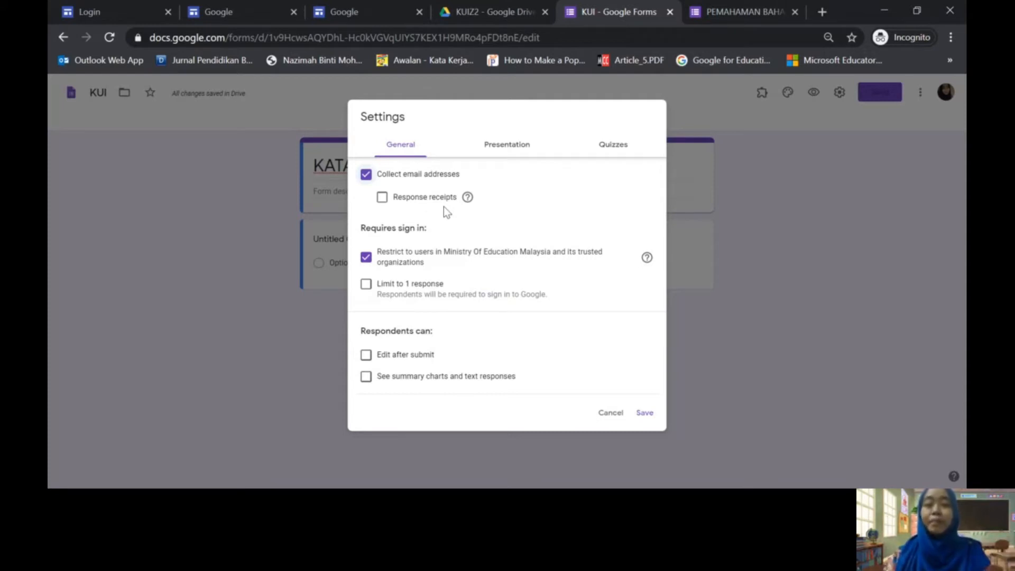
{"action": "left_click", "coordinate": [381, 198]}
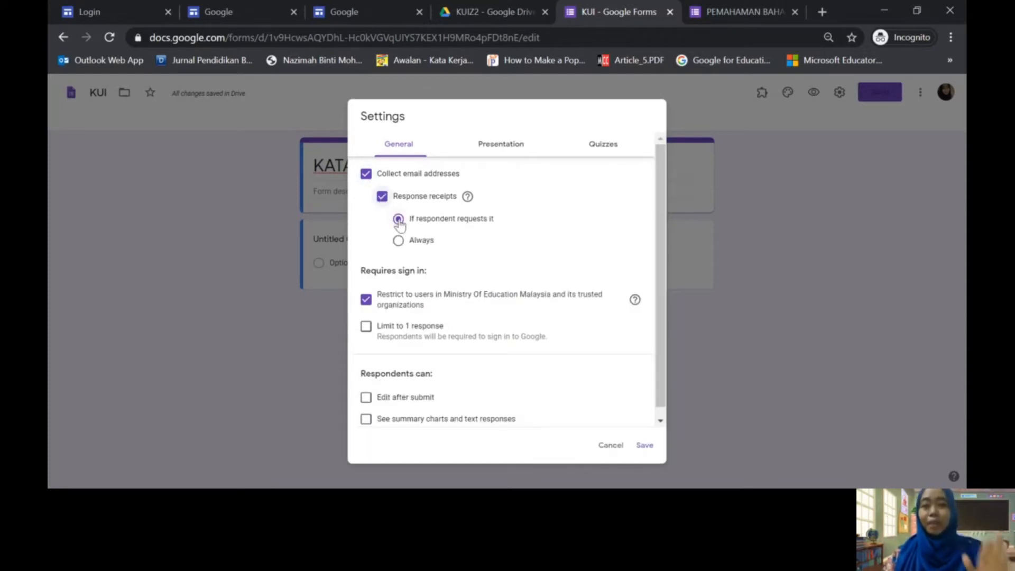
{"action": "left_click", "coordinate": [398, 240]}
{"action": "left_click", "coordinate": [398, 220]}
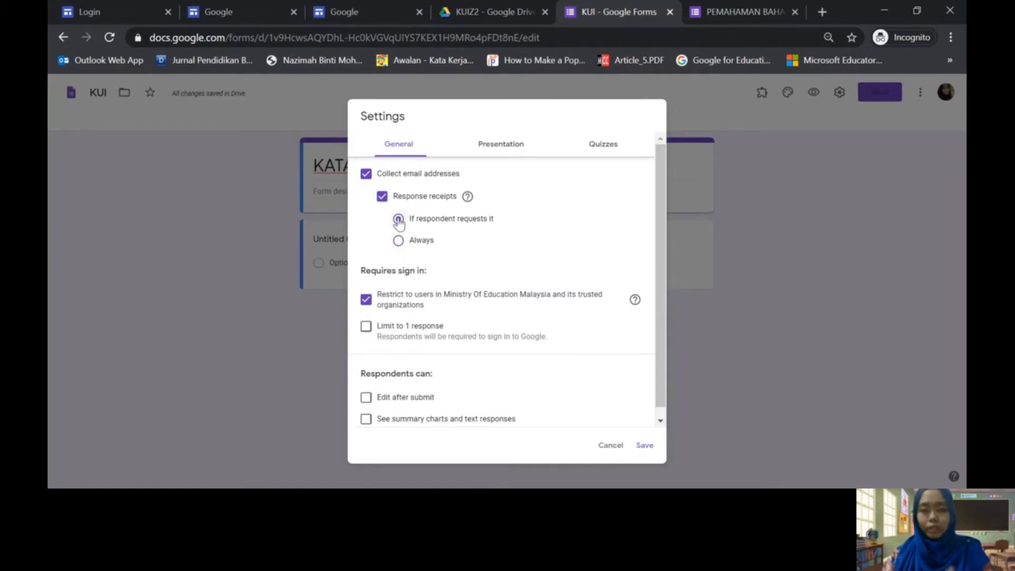
{"action": "left_click", "coordinate": [398, 240]}
{"action": "left_click", "coordinate": [398, 219]}
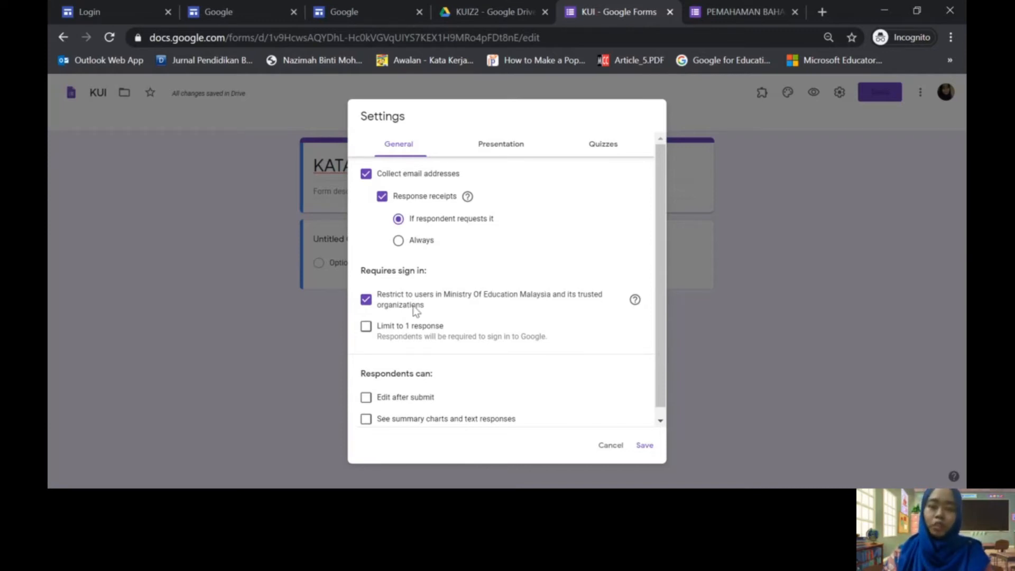
- Remove the restriction to Ministry Of Education Malaysia users, and try the limit to 1 response before turning it off again
{"action": "left_click", "coordinate": [366, 300]}
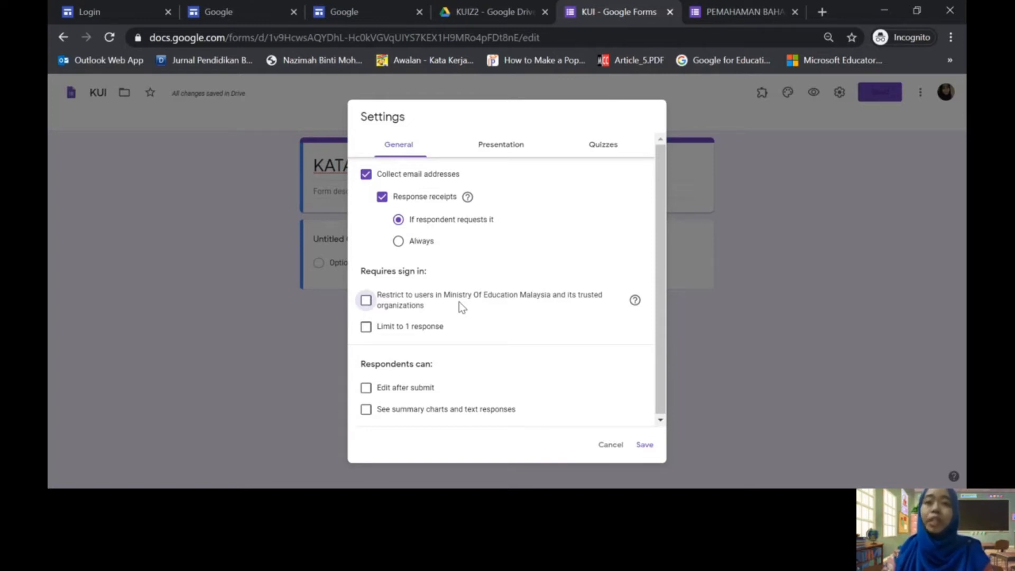
{"action": "left_click", "coordinate": [366, 301]}
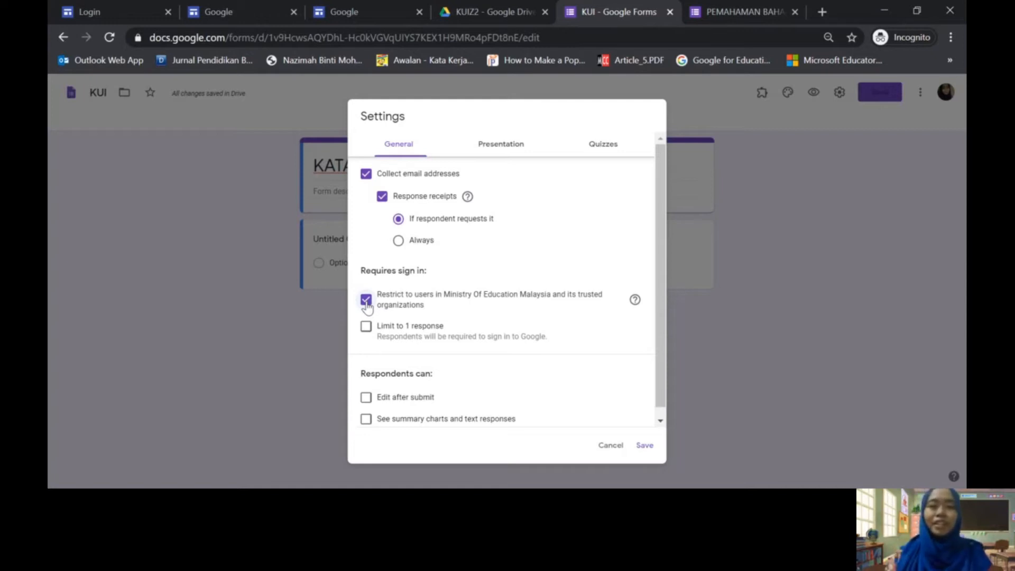
{"action": "left_click", "coordinate": [367, 303]}
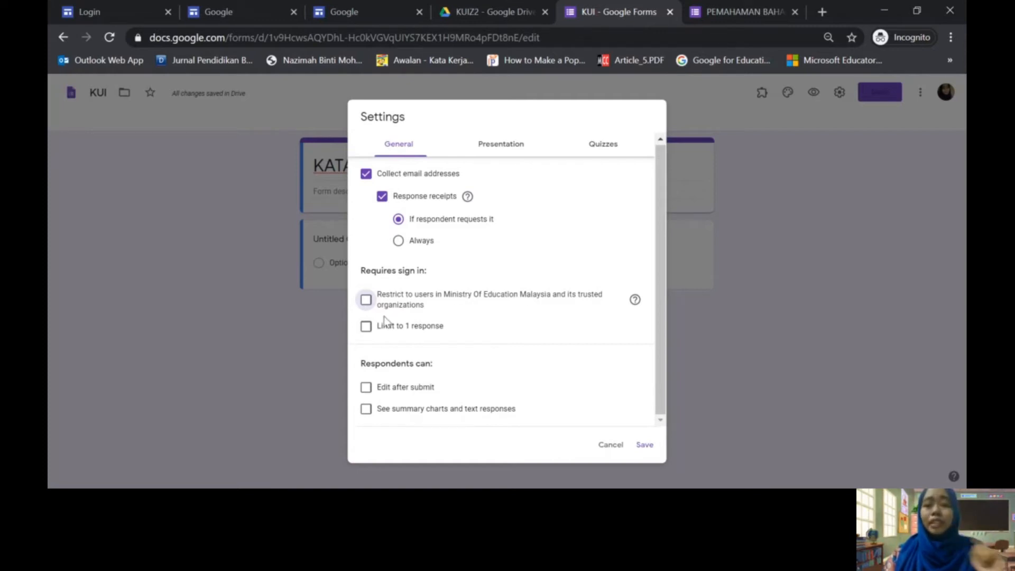
{"action": "left_click", "coordinate": [366, 326]}
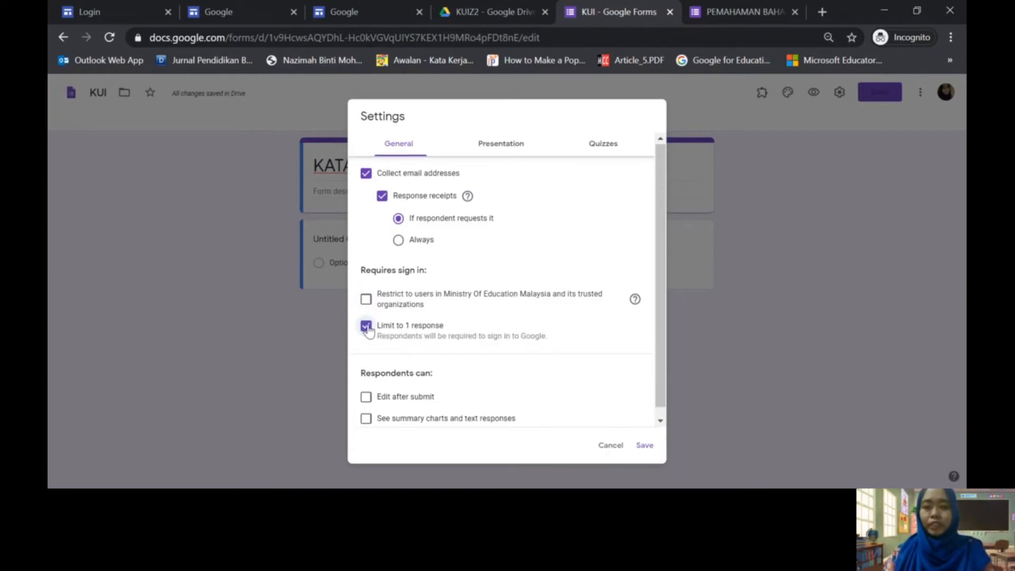
{"action": "left_click", "coordinate": [367, 327]}
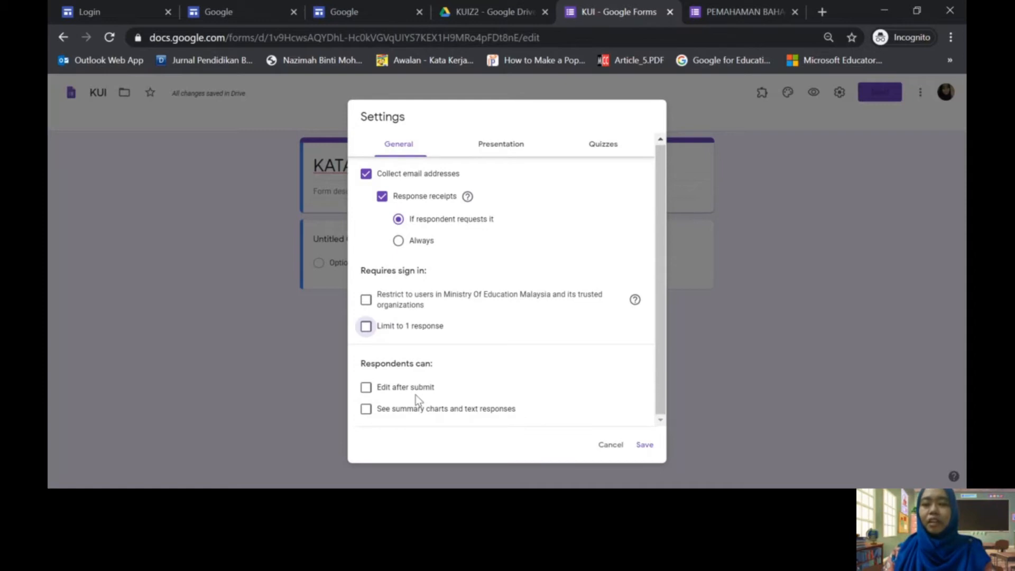
- Set the form's confirmation message to "TERIMA KASIH KERANA SUDI JAWAB" and save the settings
{"action": "left_click", "coordinate": [501, 152]}
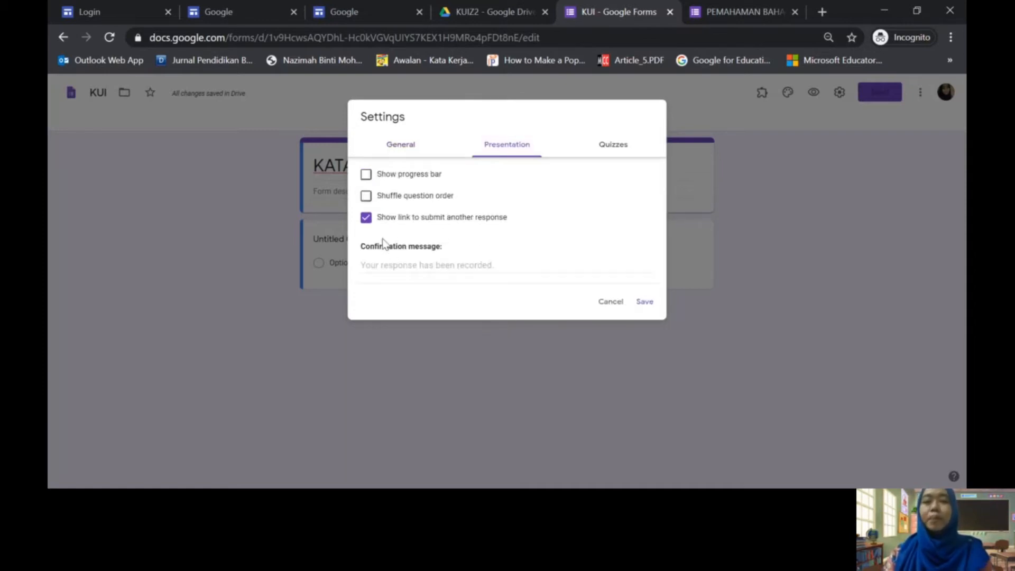
{"action": "left_click", "coordinate": [405, 266]}
{"action": "type", "text": "TERIMA KASIH KERANA SU"}
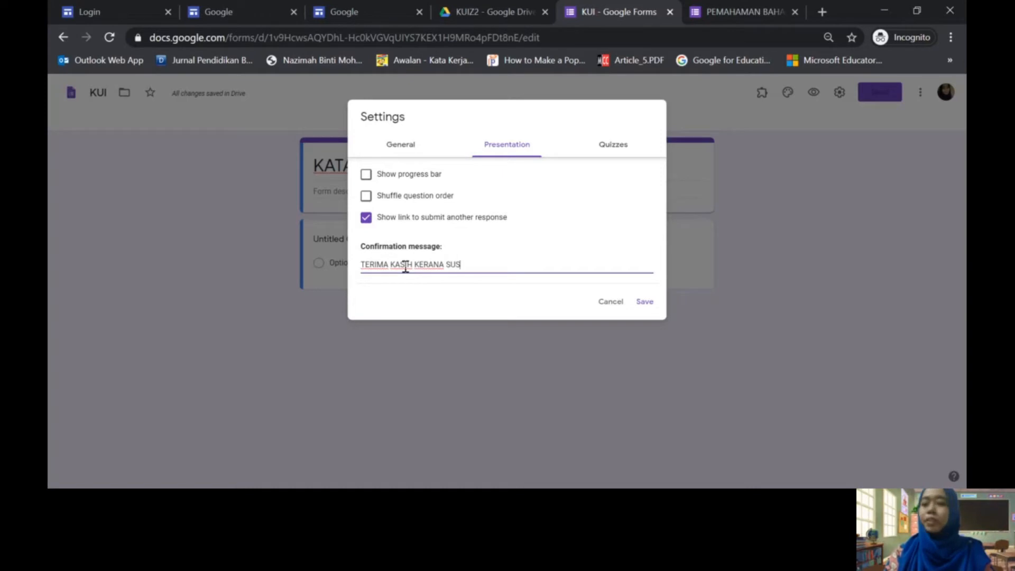
{"action": "type", "text": "DU"}
{"action": "key", "text": "BackSpace"}
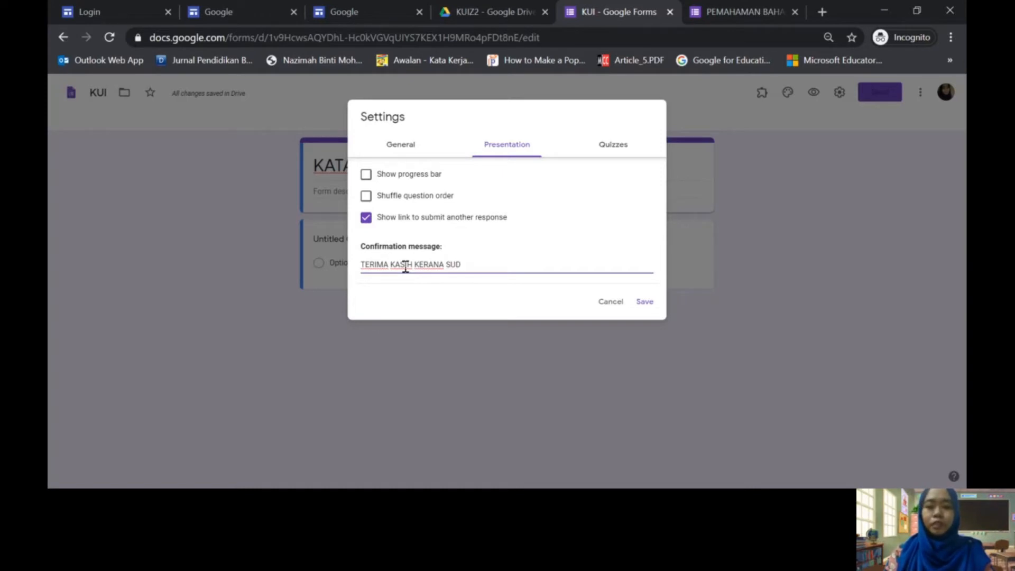
{"action": "type", "text": "I JAWAB"}
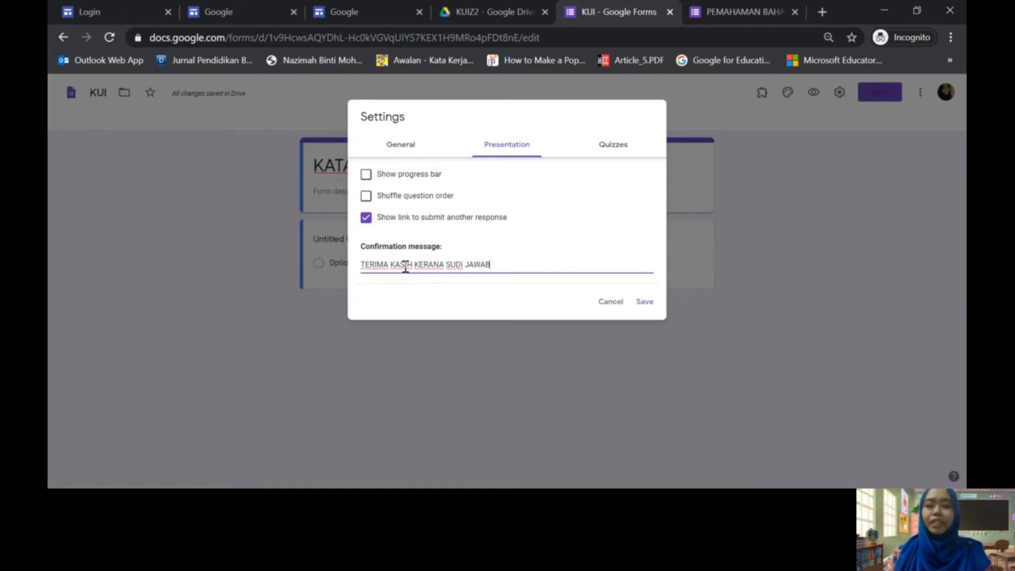
{"action": "left_click", "coordinate": [643, 302]}
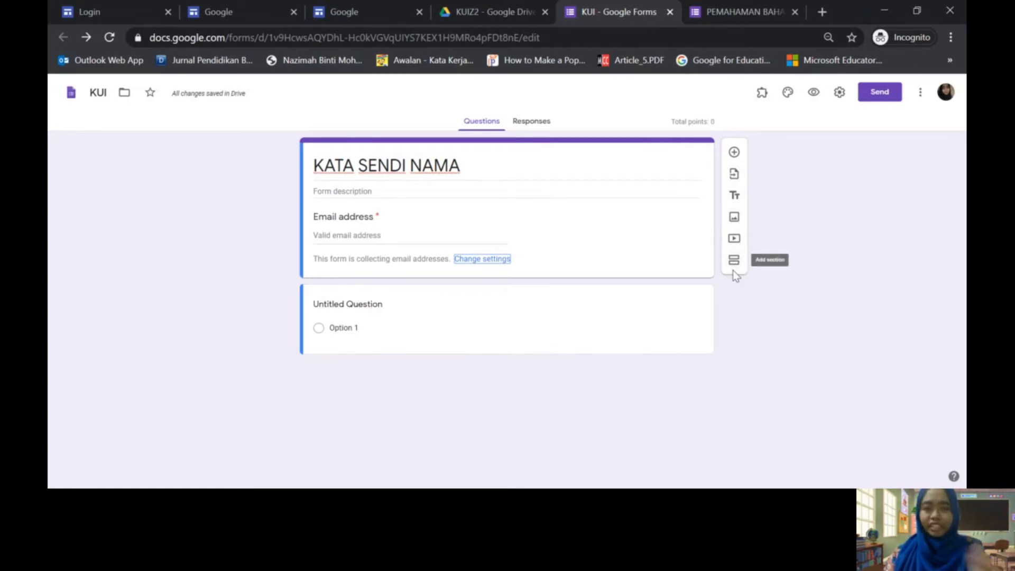
- Title the untitled question "NAMA" and make it a required short-answer question
{"action": "left_click", "coordinate": [394, 304]}
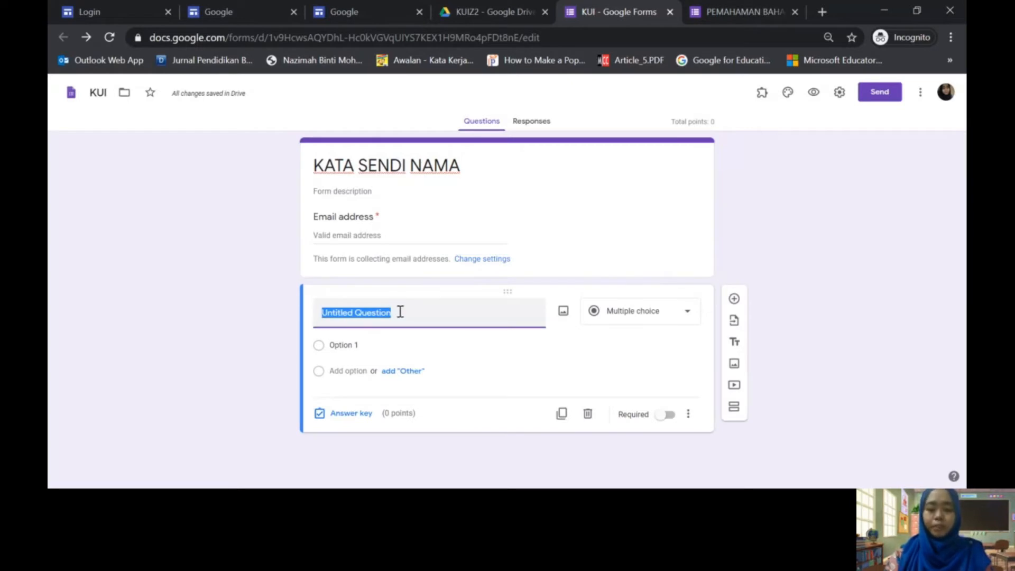
{"action": "type", "text": "NAMA"}
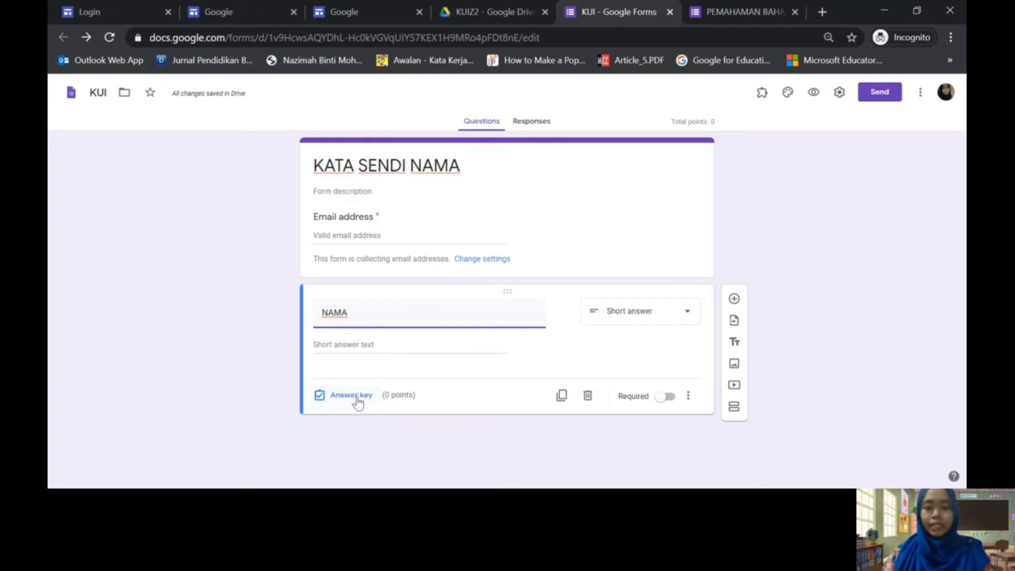
{"action": "left_click", "coordinate": [667, 397]}
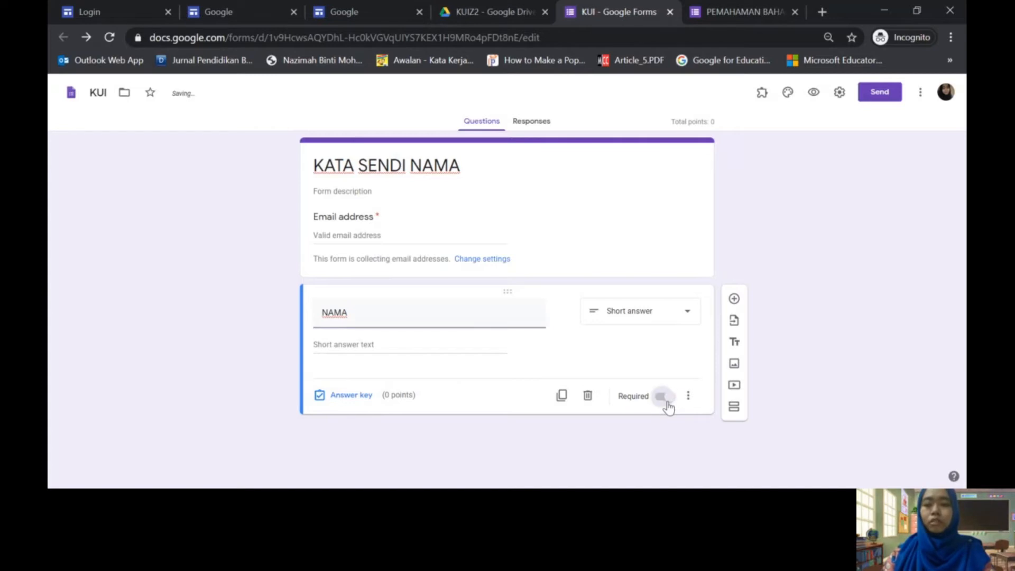
- Change the NAMA question to multiple choice and try entering text for its first option, clearing it again
{"action": "left_click", "coordinate": [688, 314]}
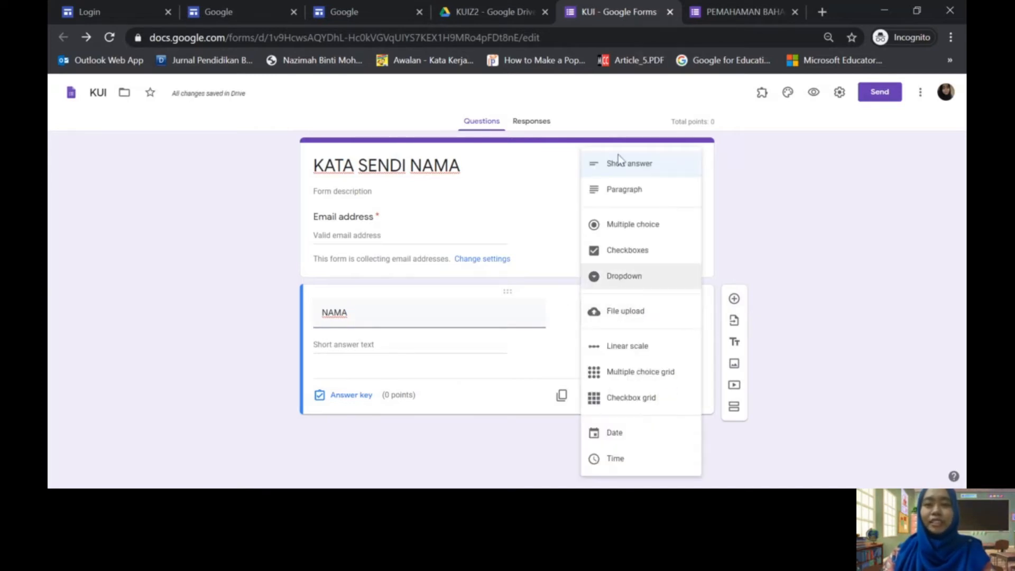
{"action": "left_click", "coordinate": [618, 224]}
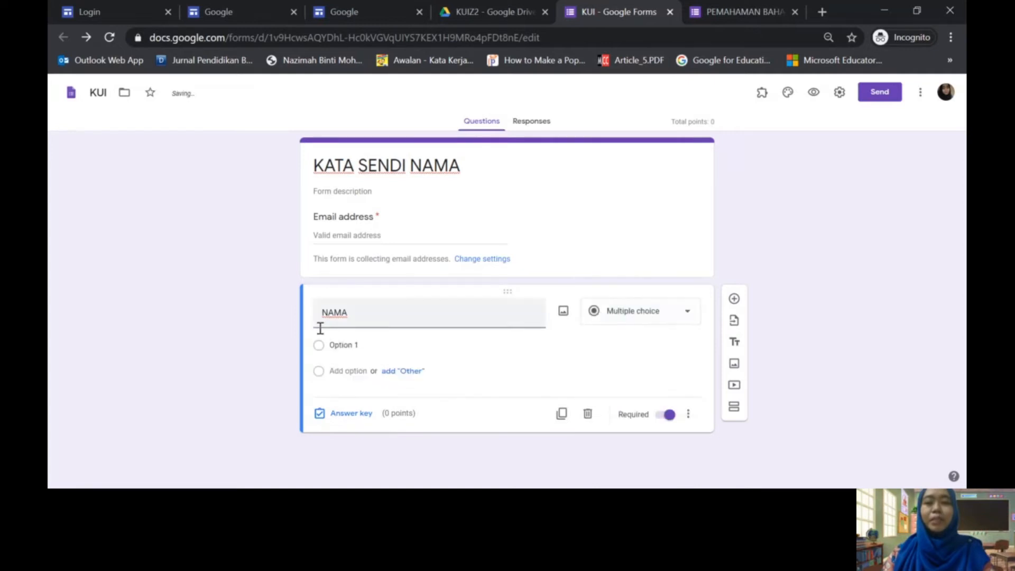
{"action": "left_click", "coordinate": [375, 350]}
{"action": "type", "text": "NA"}
{"action": "key", "text": "BackSpace"}
{"action": "key", "text": "BackSpace"}
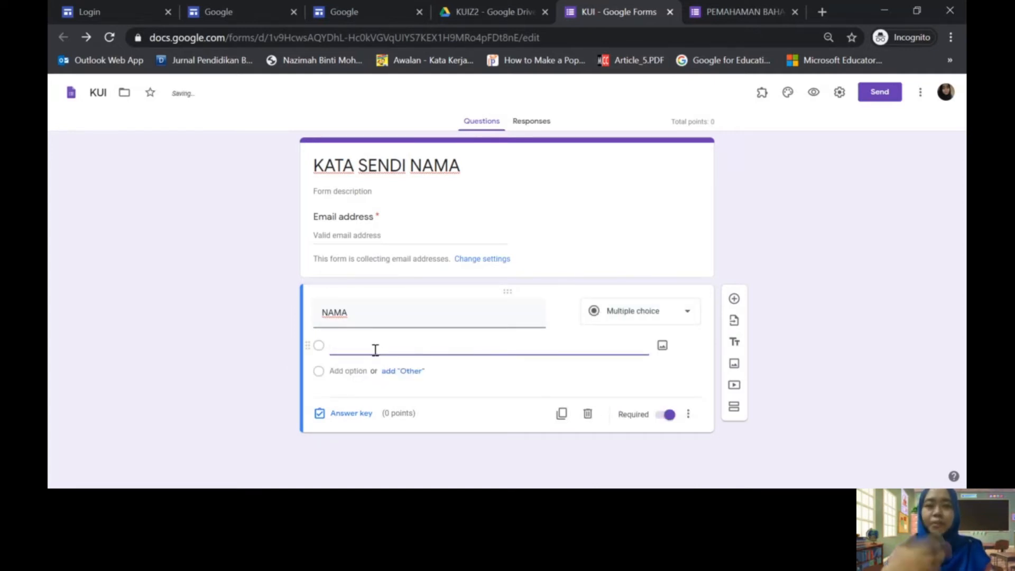
- Change the NAMA question to a dropdown and paste the copied list of student names as its options
{"action": "left_click", "coordinate": [610, 321]}
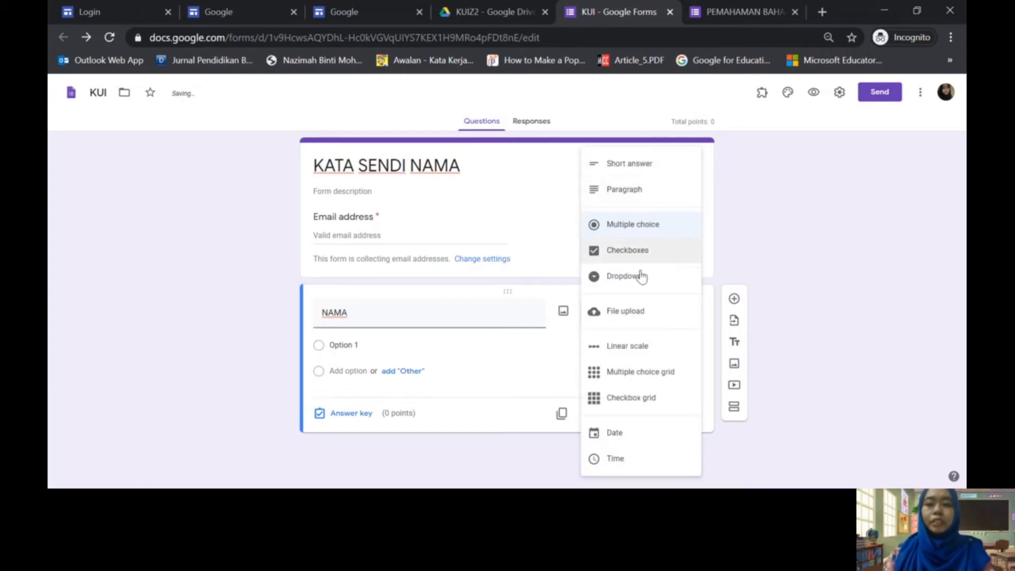
{"action": "left_click", "coordinate": [634, 280]}
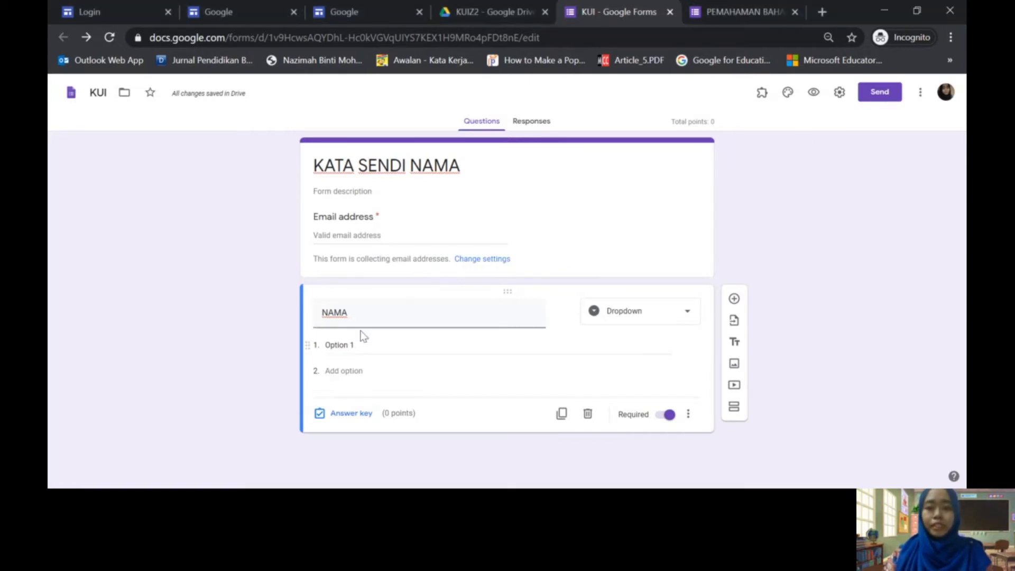
{"action": "left_click", "coordinate": [615, 317]}
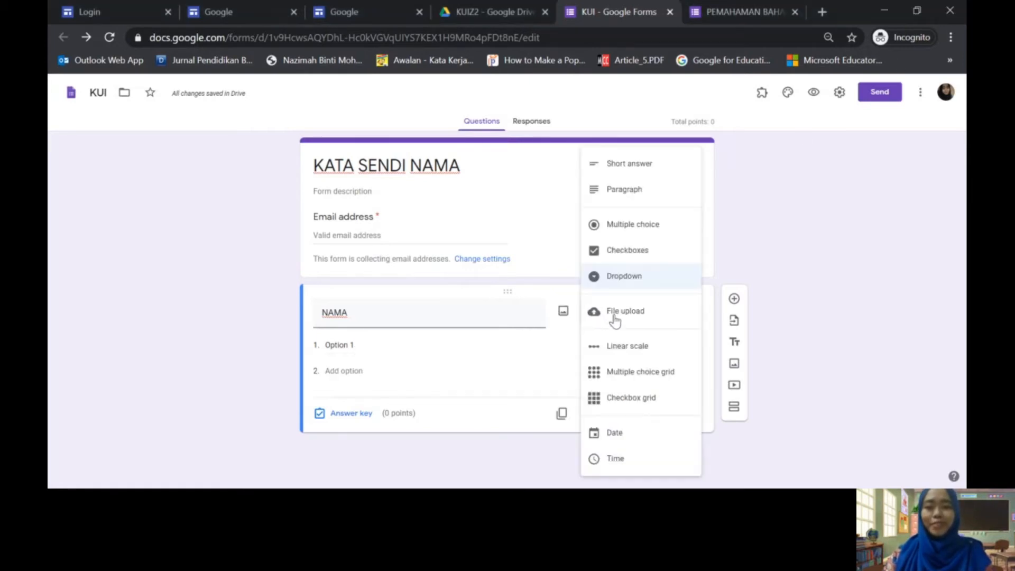
{"action": "left_click", "coordinate": [622, 277]}
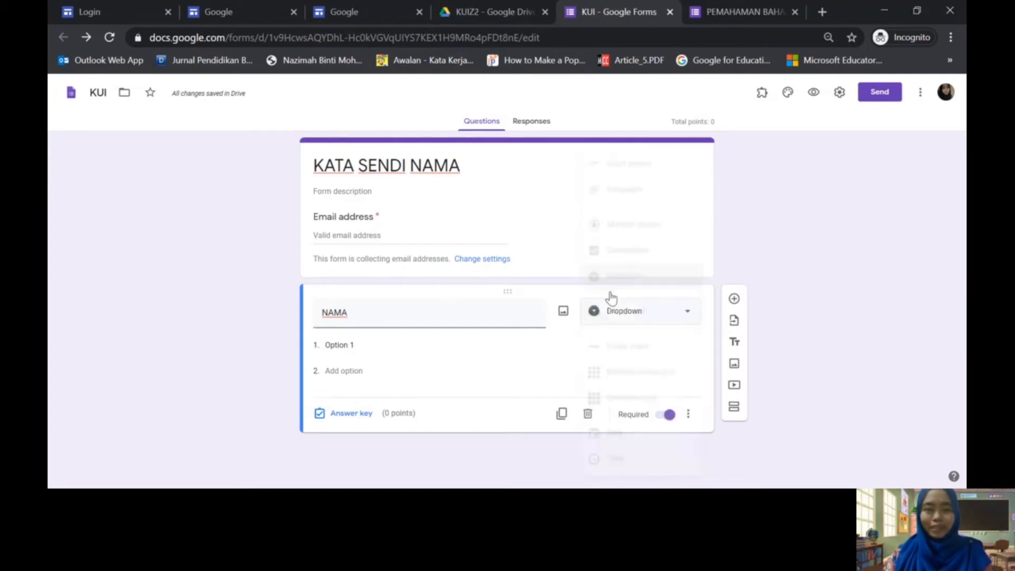
{"action": "left_click", "coordinate": [367, 347]}
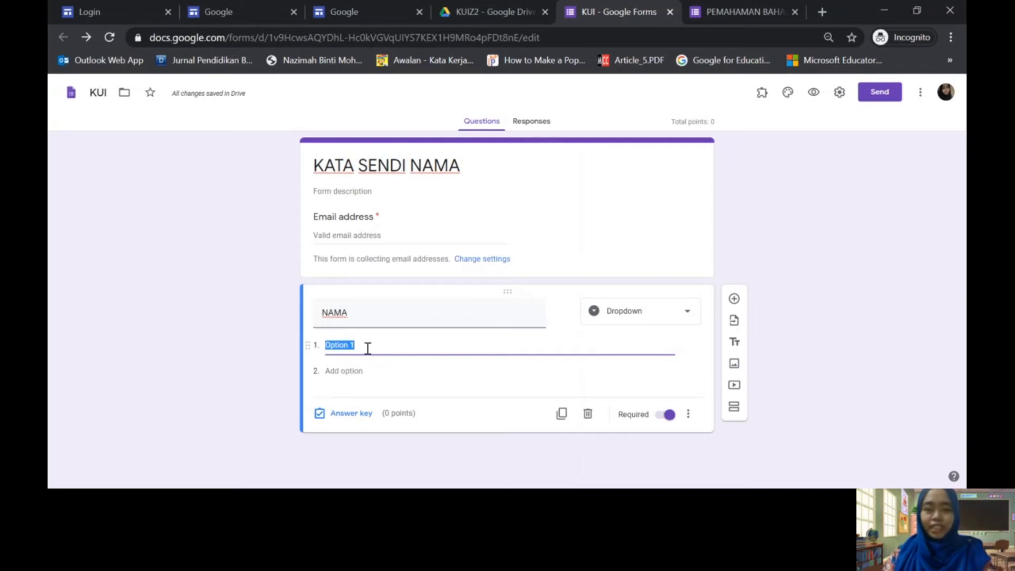
{"action": "key", "text": "ctrl+v"}
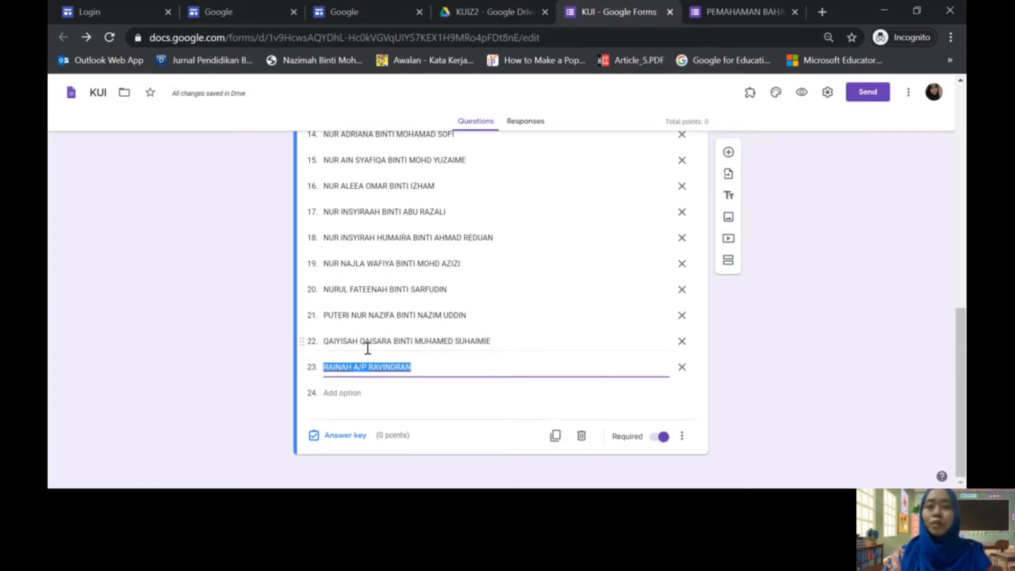
{"action": "scroll", "coordinate": [625, 286], "scroll_direction": "up", "scroll_amount": 7}
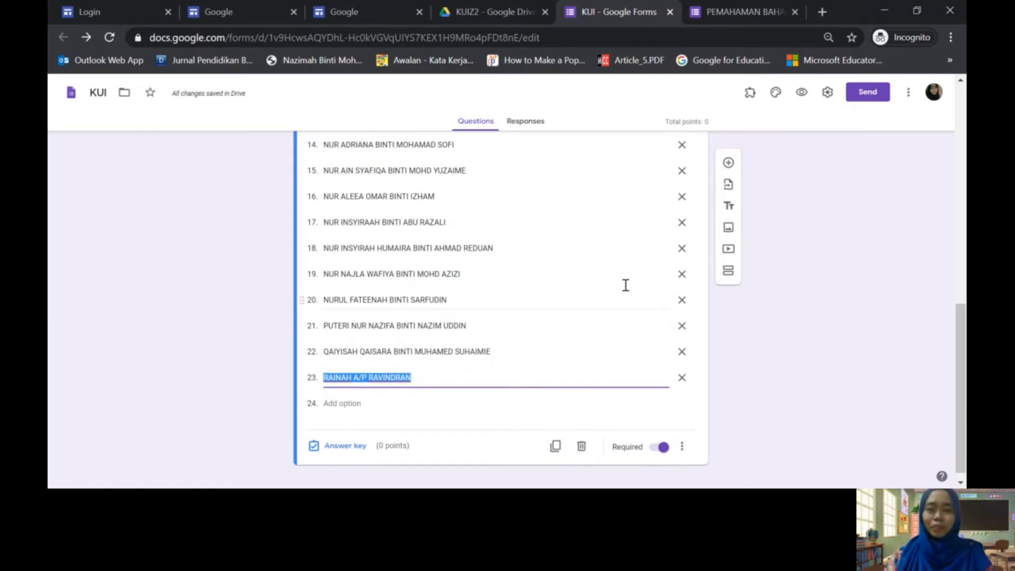
{"action": "scroll", "coordinate": [625, 285], "scroll_direction": "down", "scroll_amount": 7}
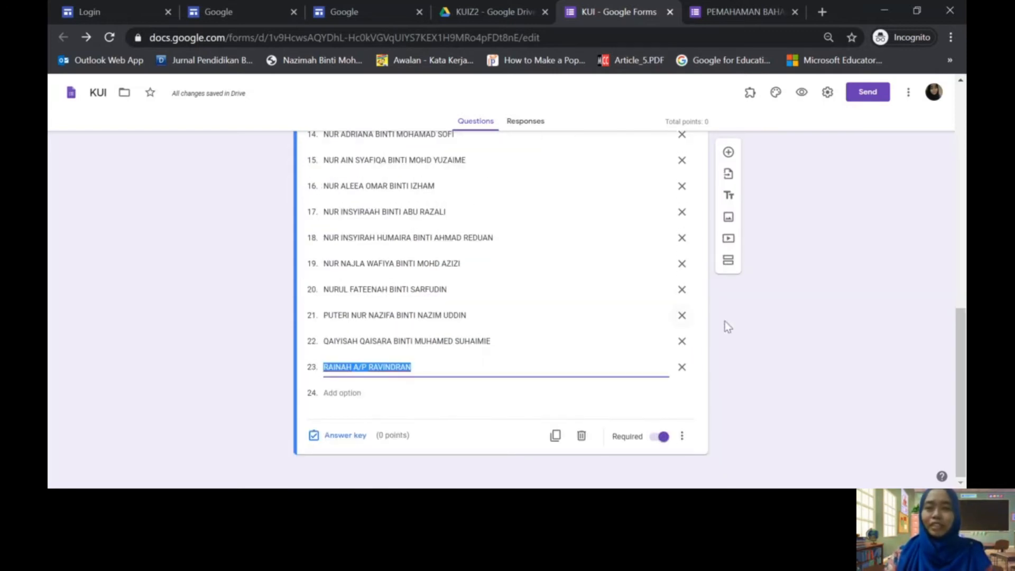
- Add a blank question after NAMA, and review the NAMA question's answer key before closing it
{"action": "left_click", "coordinate": [727, 153]}
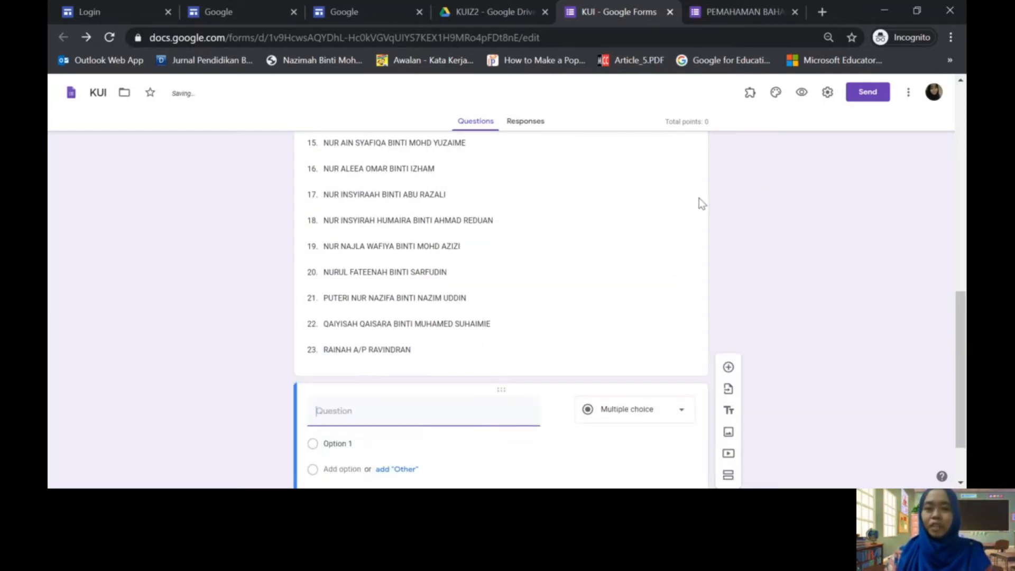
{"action": "left_click", "coordinate": [557, 276]}
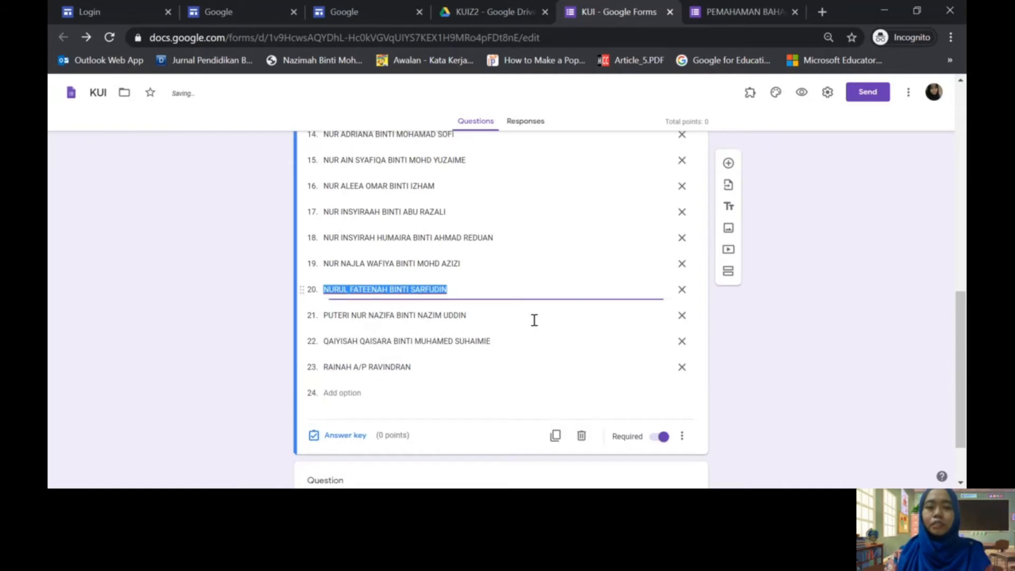
{"action": "left_click", "coordinate": [337, 439]}
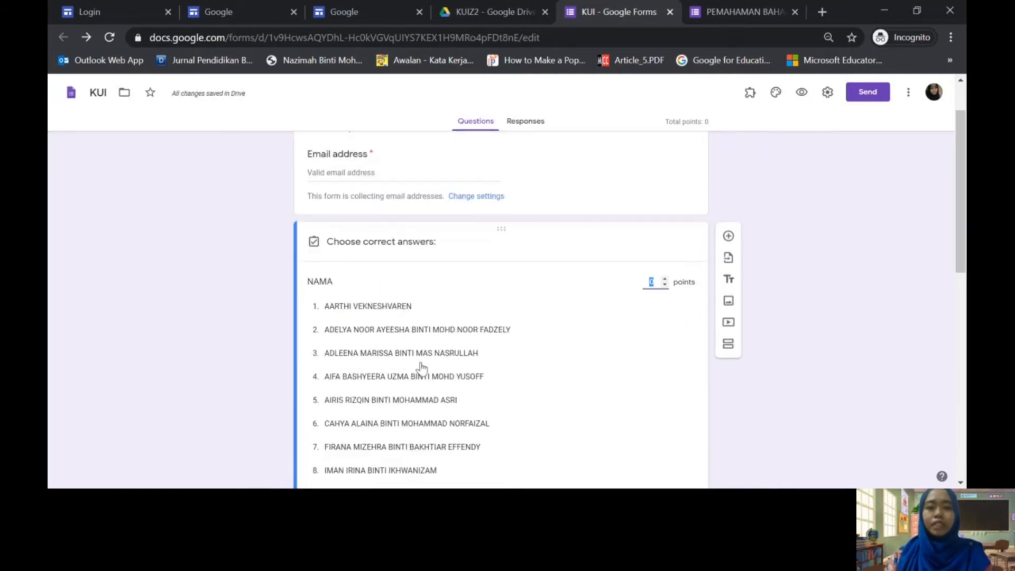
{"action": "scroll", "coordinate": [508, 351], "scroll_direction": "down", "scroll_amount": 10}
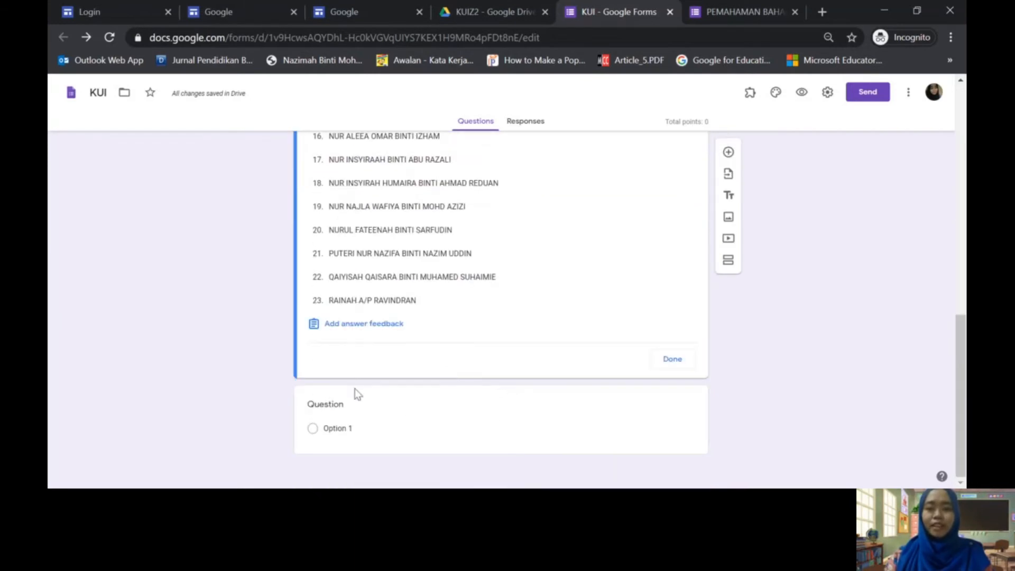
{"action": "left_click", "coordinate": [658, 358]}
- Title the blank question "KELAS", try the short-answer type, and make it a dropdown question
{"action": "scroll", "coordinate": [387, 335], "scroll_direction": "down", "scroll_amount": 10}
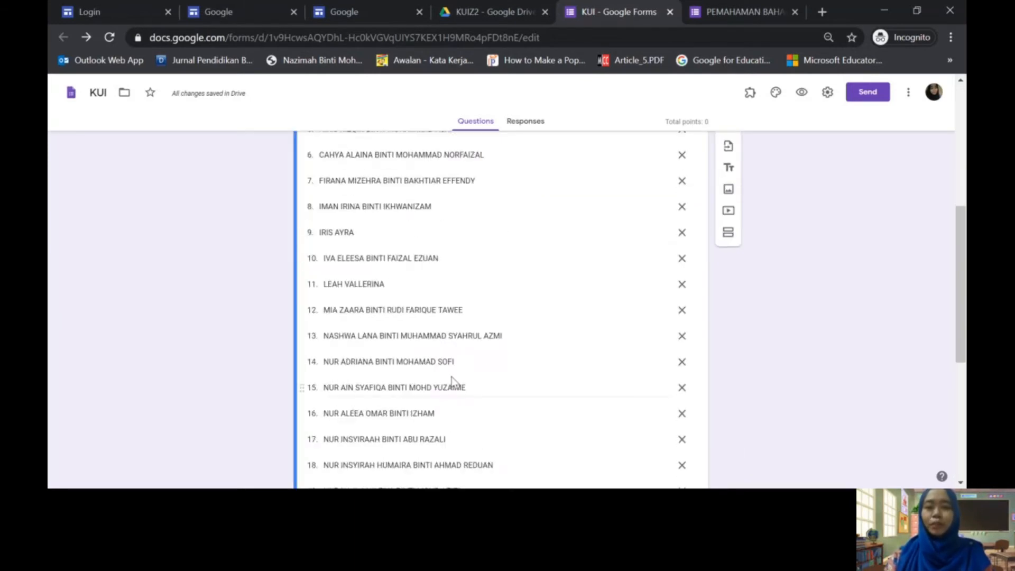
{"action": "left_click", "coordinate": [322, 400]}
{"action": "type", "text": "KWL"}
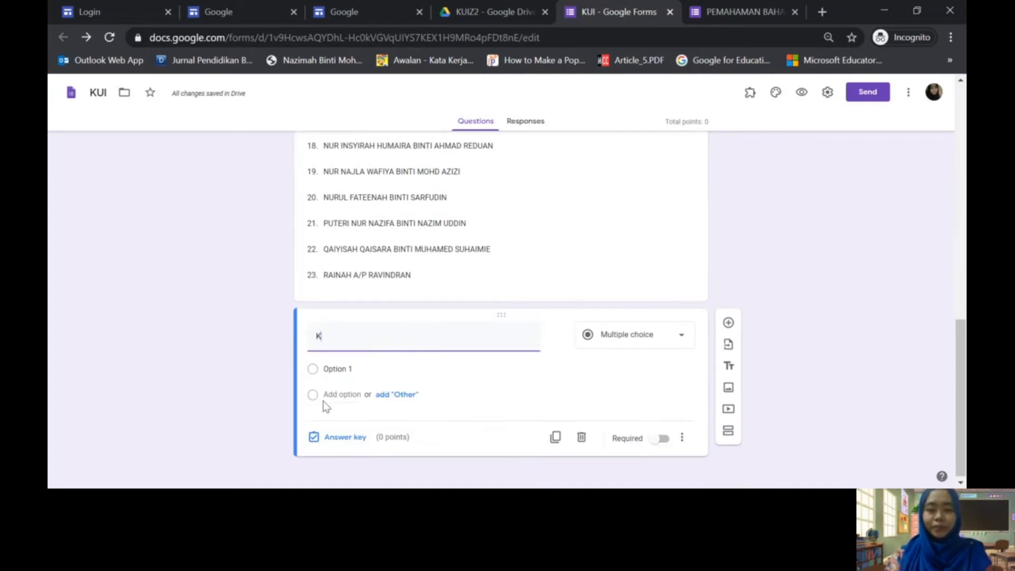
{"action": "key", "text": "BackSpace"}
{"action": "key", "text": "BackSpace"}
{"action": "type", "text": "ELAS"}
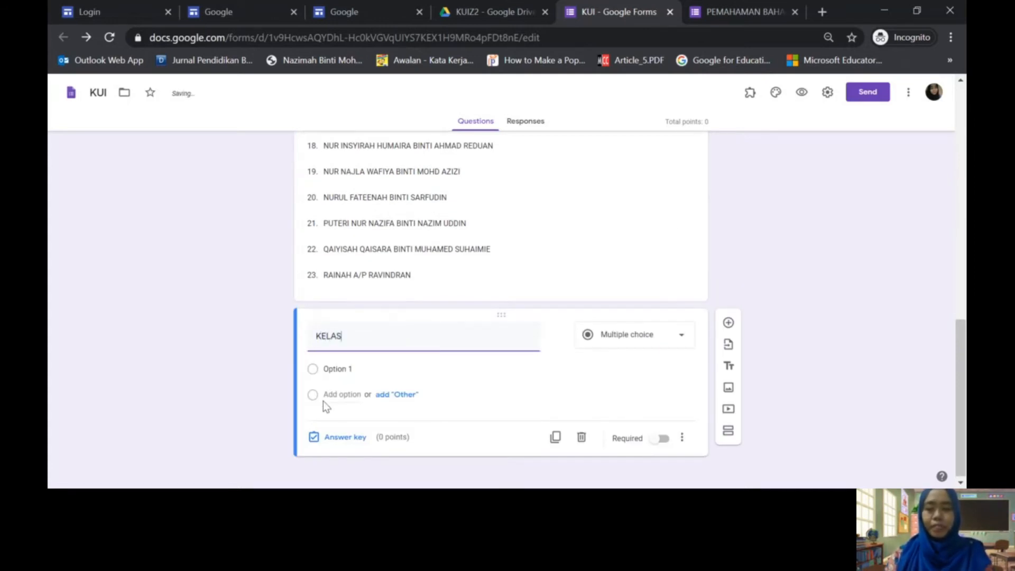
{"action": "left_click", "coordinate": [665, 342]}
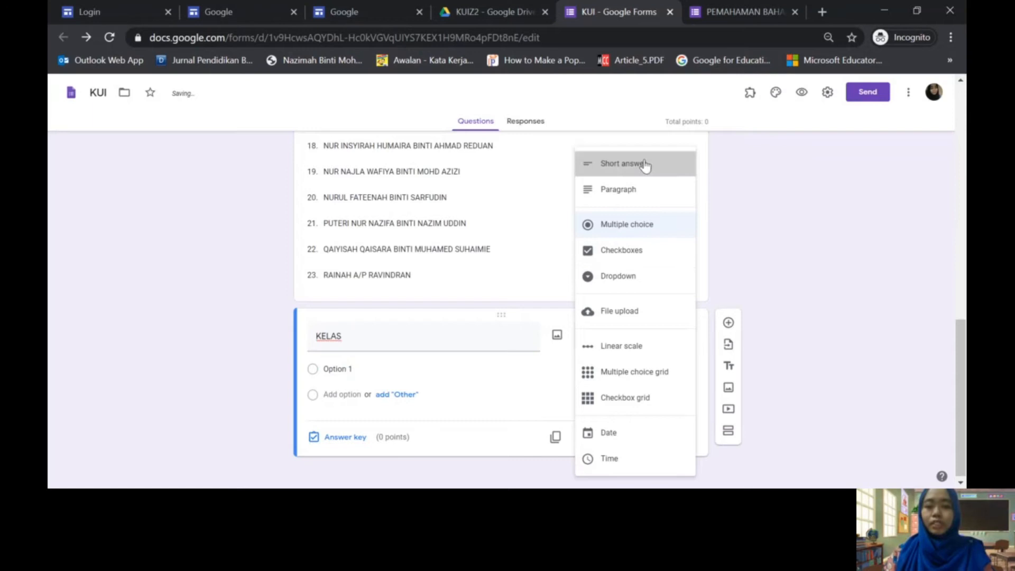
{"action": "left_click", "coordinate": [641, 165]}
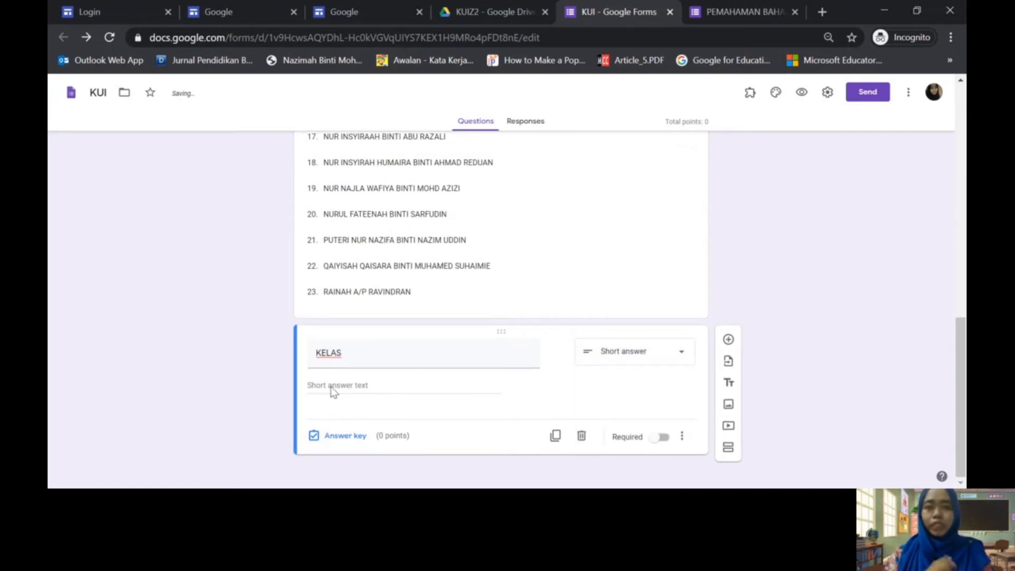
{"action": "left_click", "coordinate": [629, 353]}
{"action": "left_click", "coordinate": [627, 288]}
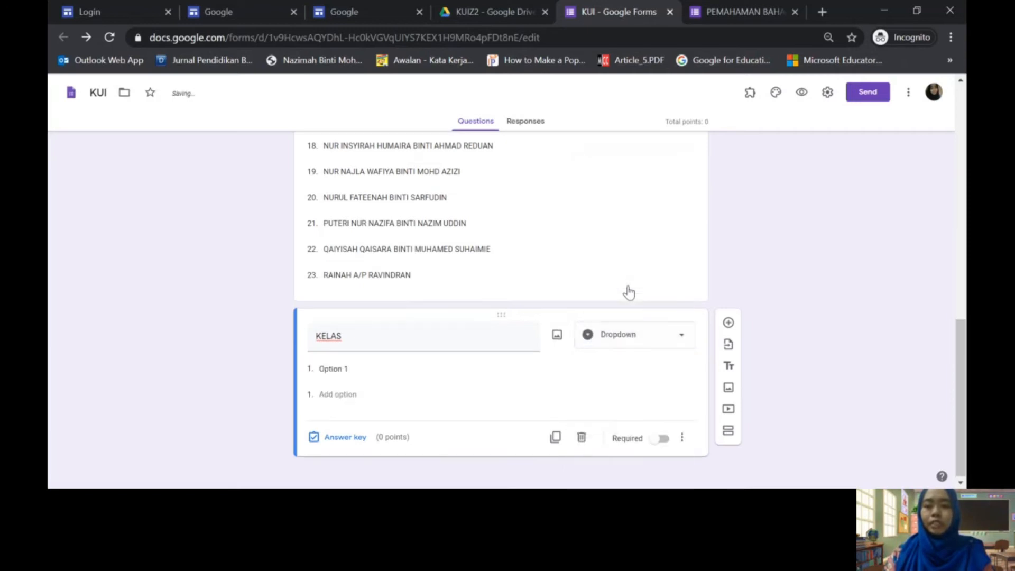
- Give the KELAS dropdown the options 3E, 3M, 3R and 2T, and make the question required
{"action": "left_click", "coordinate": [364, 369]}
{"action": "type", "text": "3E"}
{"action": "key", "text": "Return"}
{"action": "type", "text": "3M"}
{"action": "key", "text": "Return"}
{"action": "type", "text": "3R"}
{"action": "key", "text": "Return"}
{"action": "type", "text": "2T"}
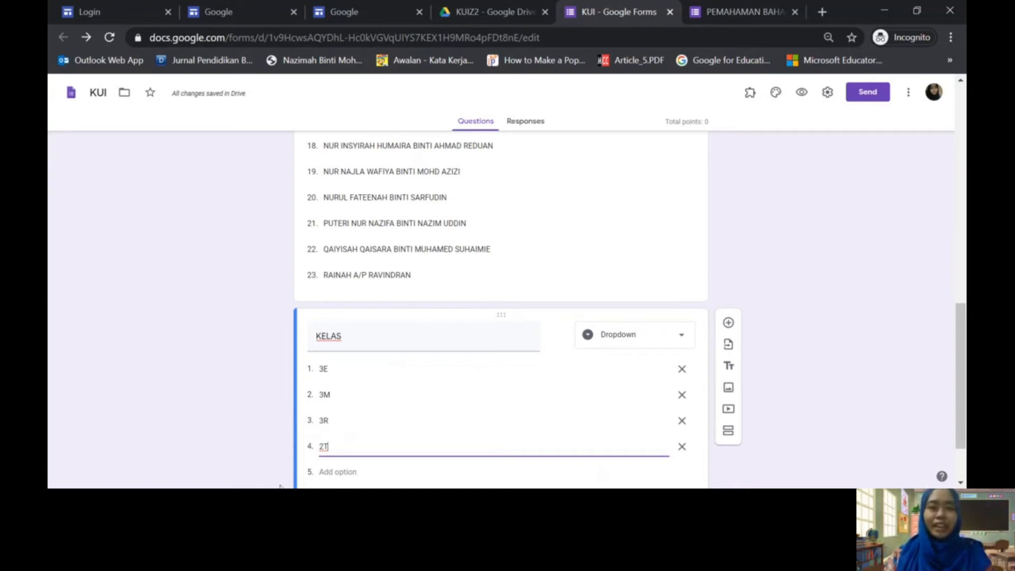
{"action": "scroll", "coordinate": [515, 359], "scroll_direction": "down", "scroll_amount": 2}
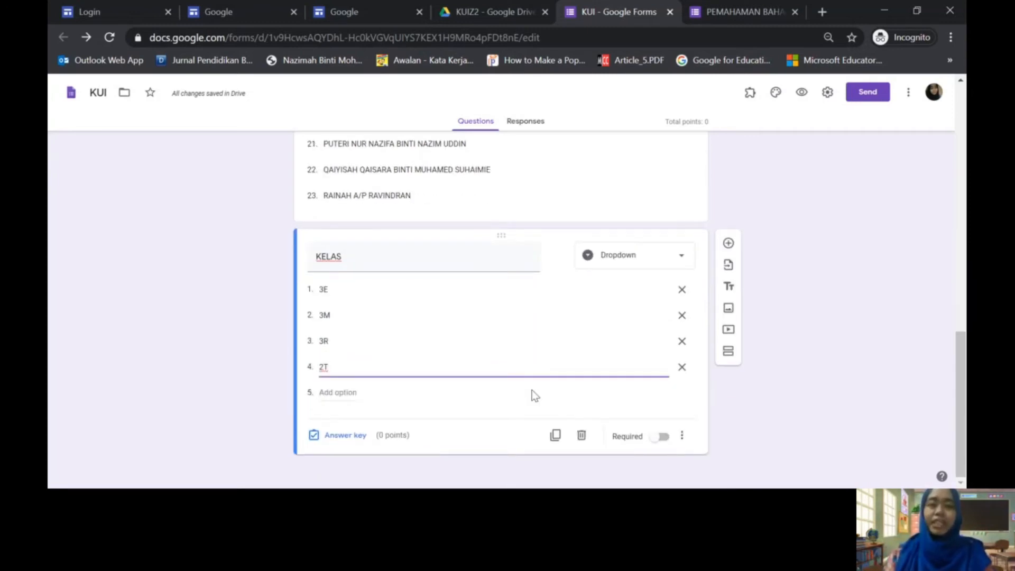
{"action": "left_click", "coordinate": [743, 425]}
{"action": "left_click", "coordinate": [661, 438]}
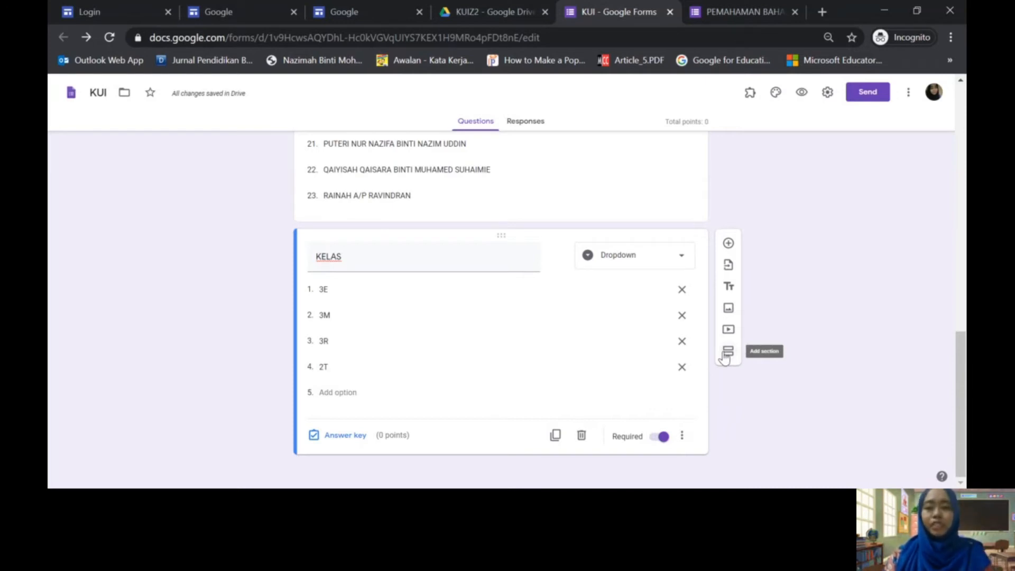
- Add a new section after the KELAS question and title it "KUIZ KATA SENDI"
{"action": "left_click", "coordinate": [728, 351]}
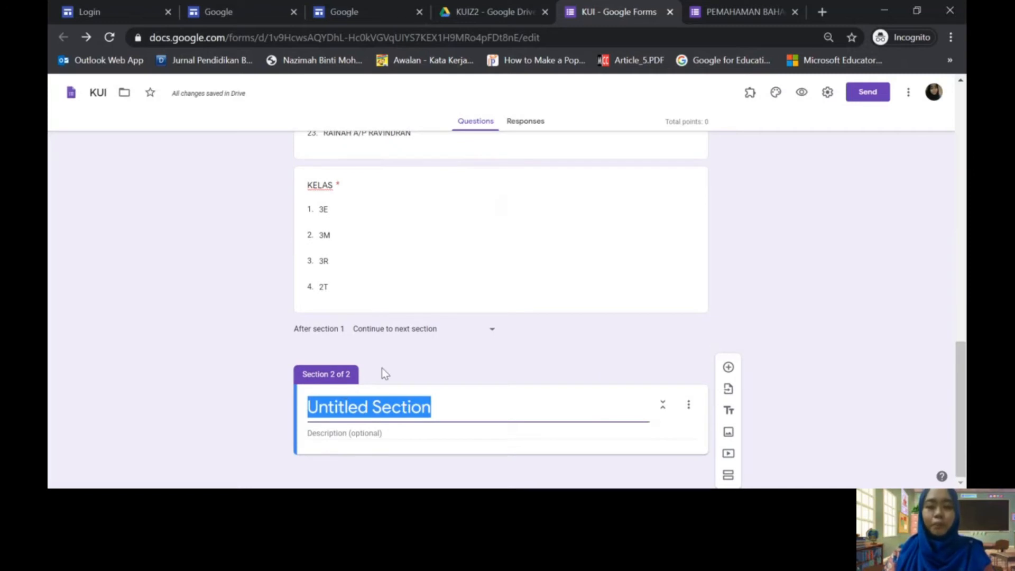
{"action": "type", "text": "KUIZ T"}
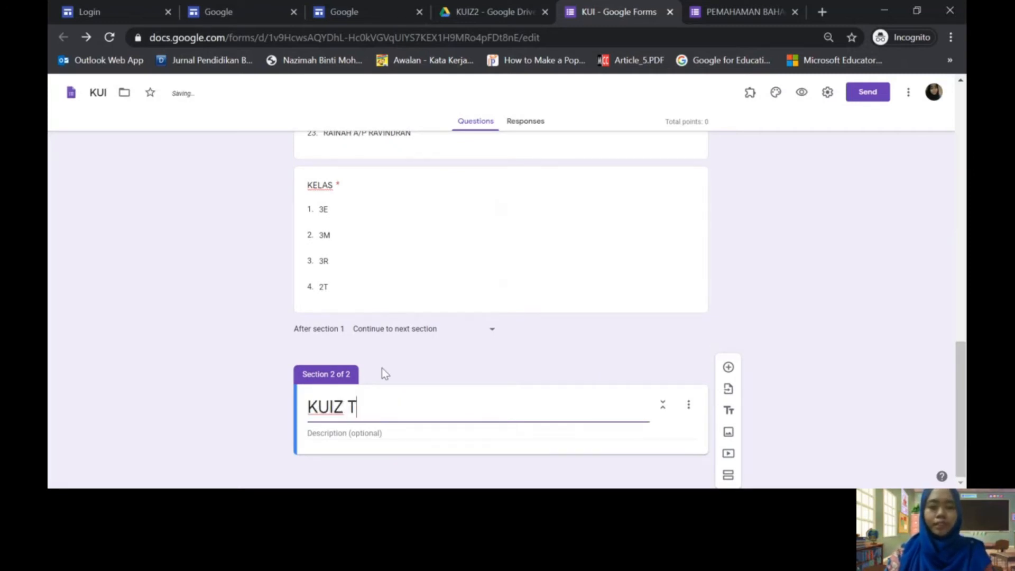
{"action": "key", "text": "BackSpace"}
{"action": "type", "text": "KATA SENDI"}
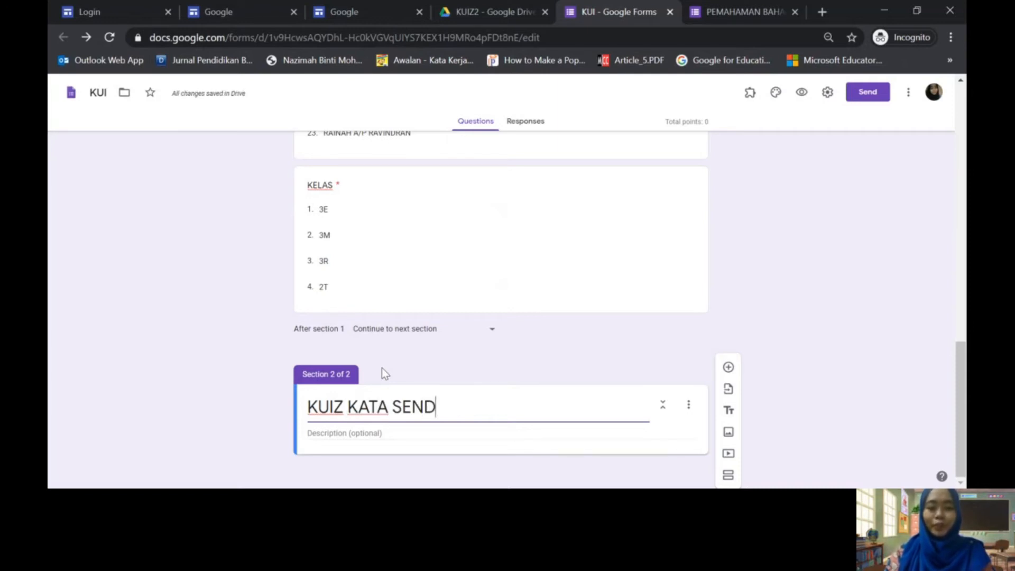
- Enter the section description "KATA SENDI IALAH", a run of ">" characters, and "CTH KATA SENDI DI KE"
{"action": "left_click", "coordinate": [354, 431]}
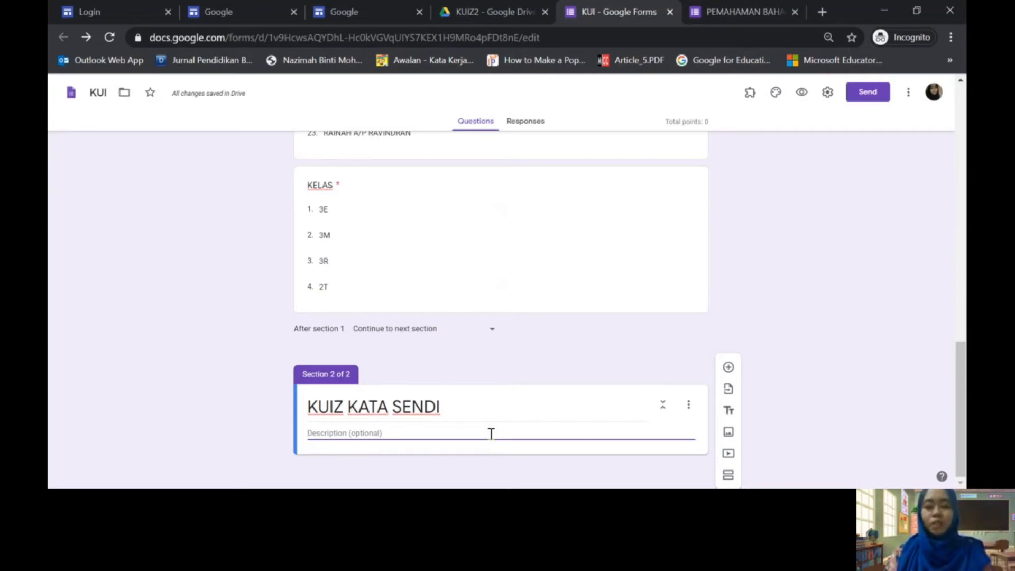
{"action": "type", "text": "KATA SENDI IAL"}
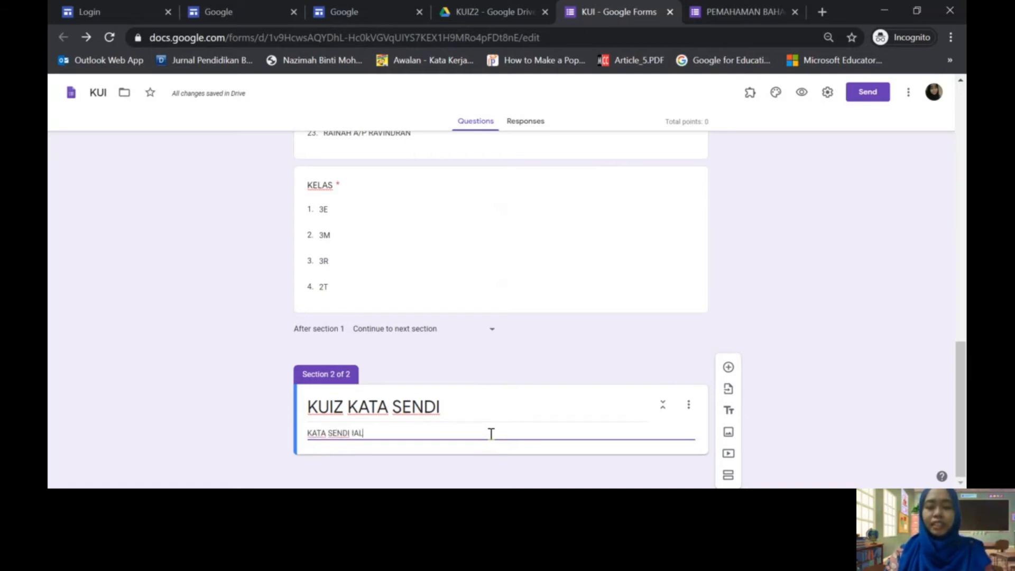
{"action": "type", "text": "AH>>>>>>>>>>>>>>>>>>> CTH"}
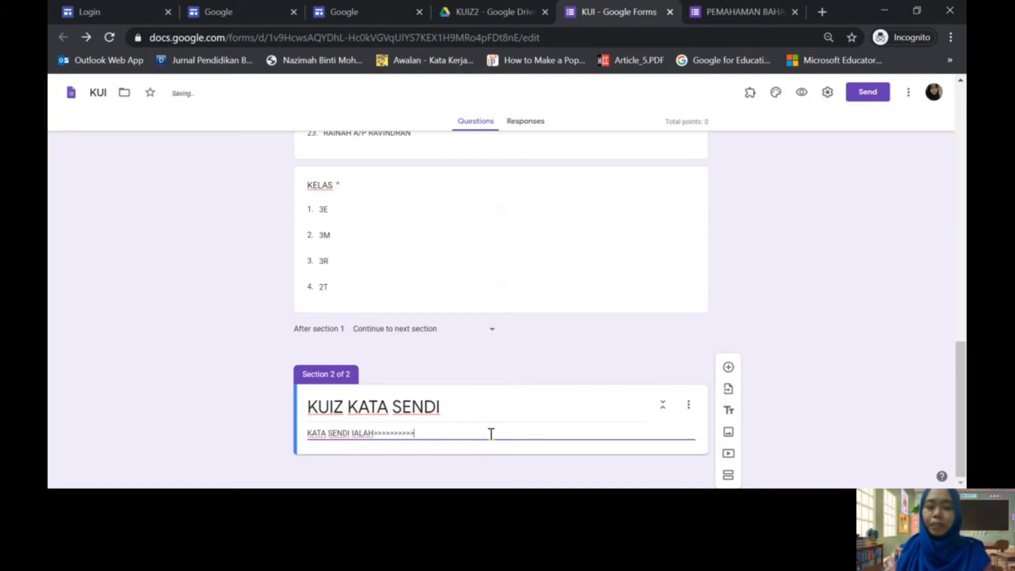
{"action": "type", "text": " KATA SENDI DI KE"}
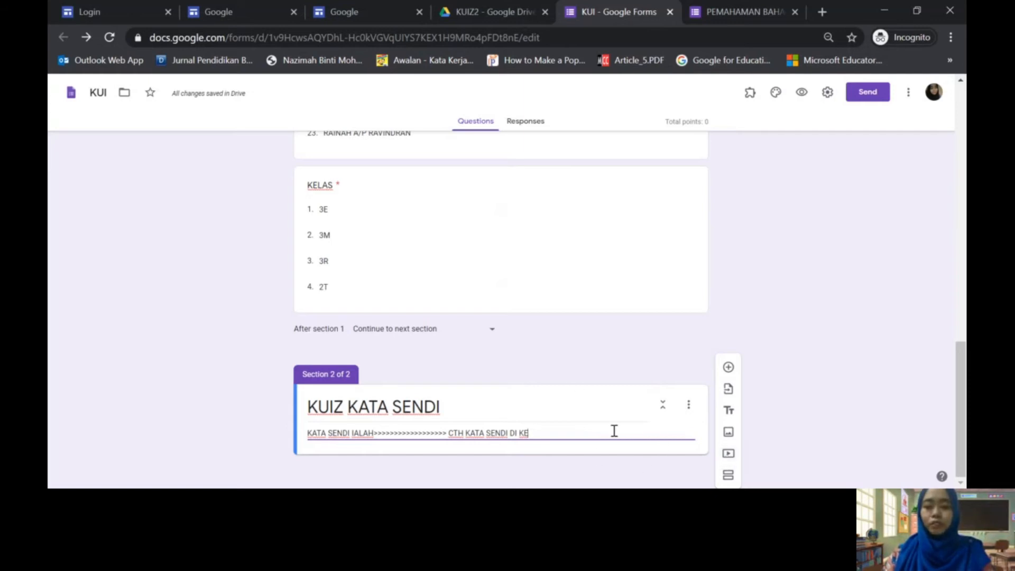
- Search YouTube for "KATA SENDI NAMA" and insert the video "Kata Sendi Nama" dated Mar 27, 2019 into the new section
{"action": "left_click", "coordinate": [727, 454]}
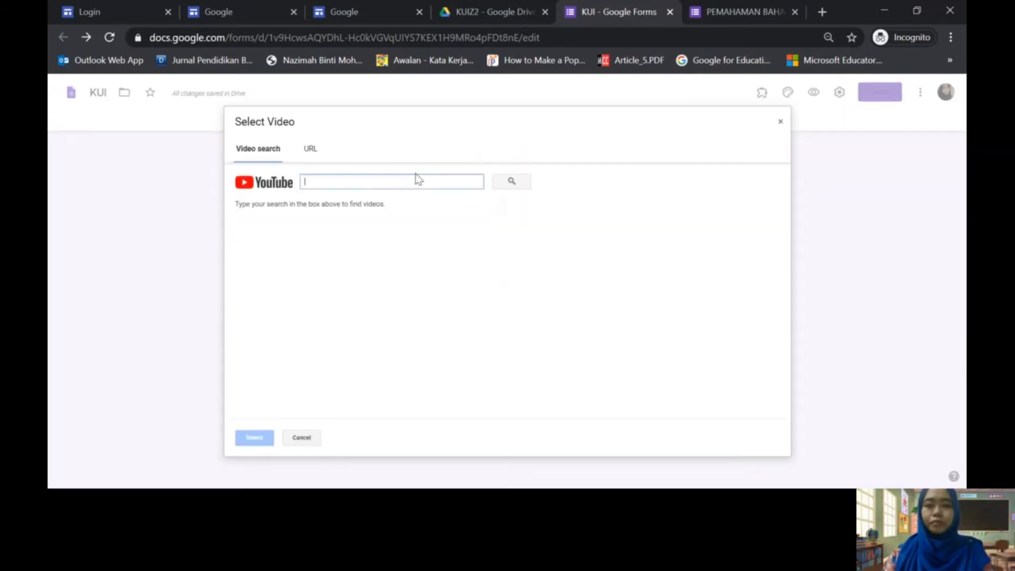
{"action": "left_click", "coordinate": [349, 188]}
{"action": "type", "text": "KATA SENDI NAMA"}
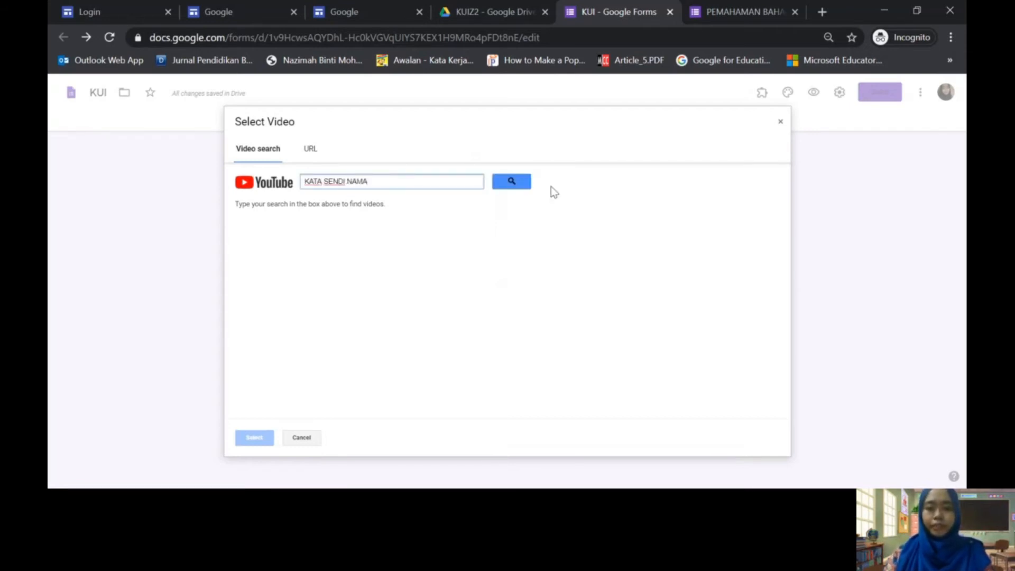
{"action": "left_click", "coordinate": [517, 180]}
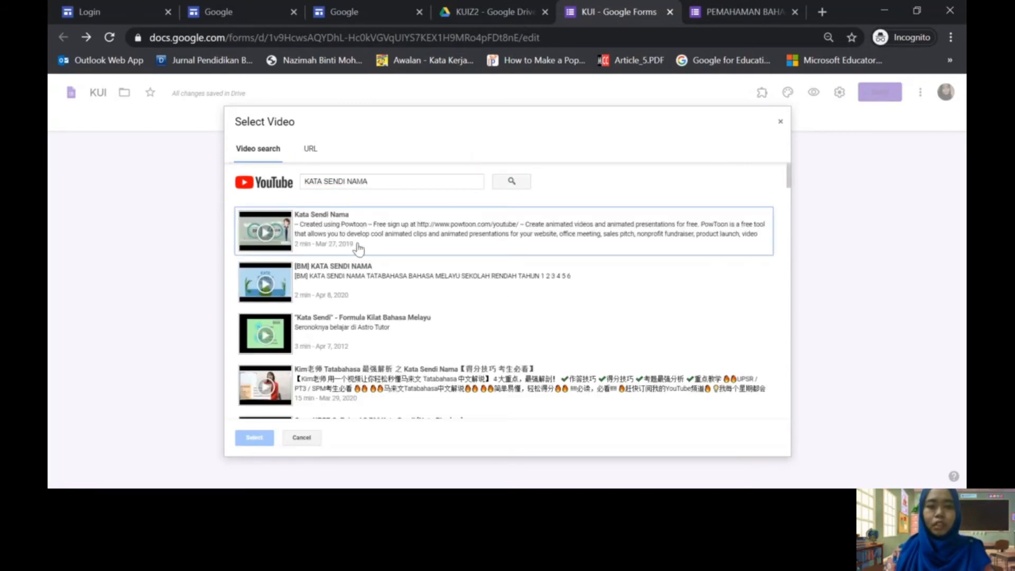
{"action": "left_click", "coordinate": [326, 238]}
{"action": "left_click", "coordinate": [255, 435]}
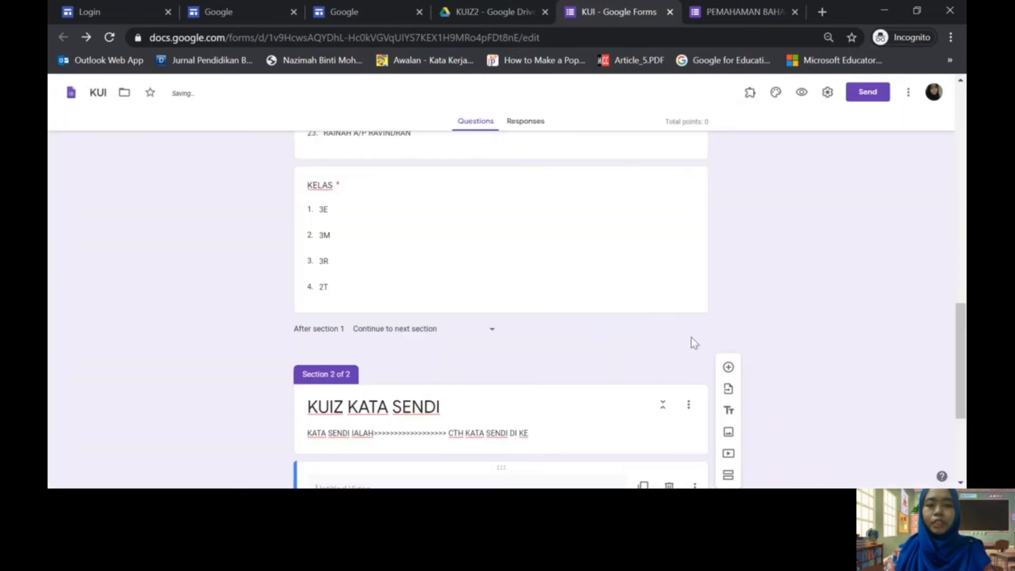
- Title the inserted video "KATA SENDI NAMA" and add a blank question below it
{"action": "type", "text": "KATA SEND"}
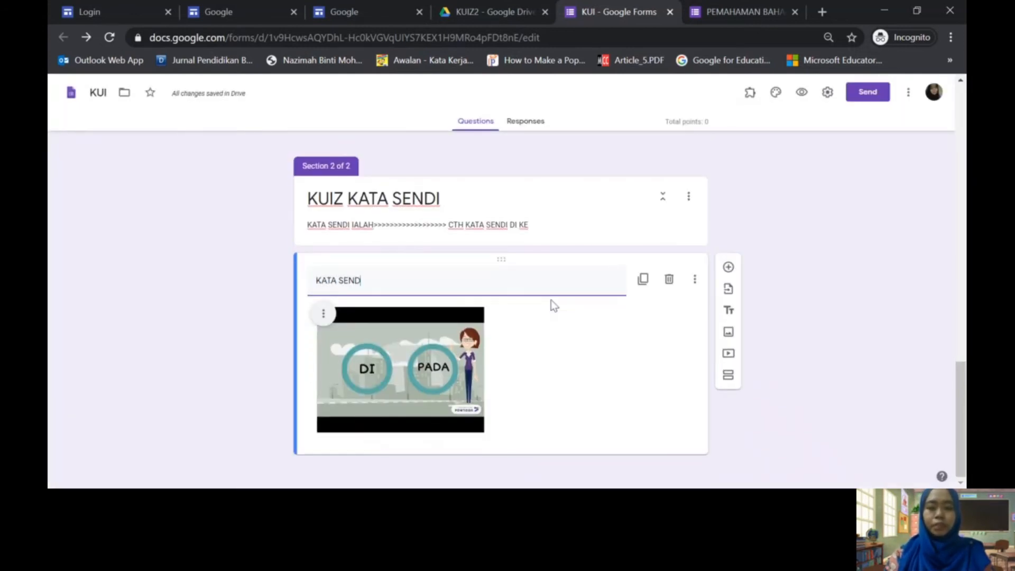
{"action": "type", "text": "I NAMA"}
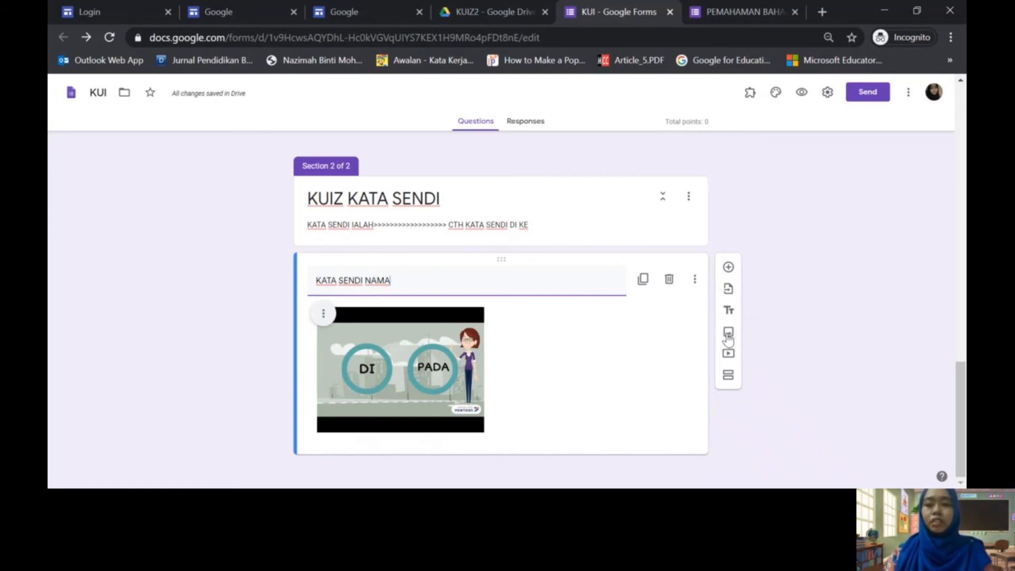
{"action": "left_click", "coordinate": [728, 267]}
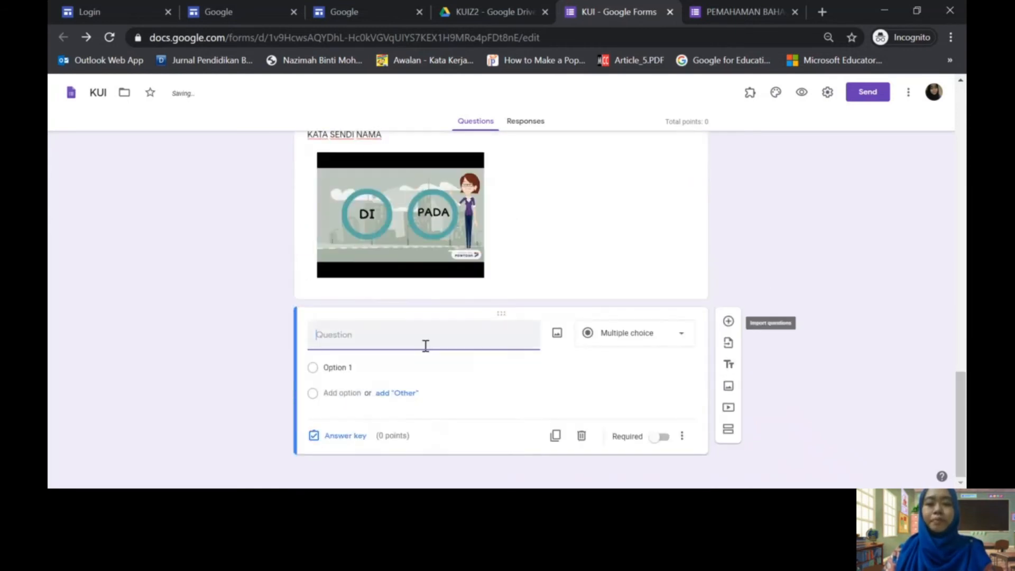
- Enter the question "1. Kakak ____________sekolah." in the blank question with the options "ke", "kerana" and "situ"
{"action": "type", "text": "1. K"}
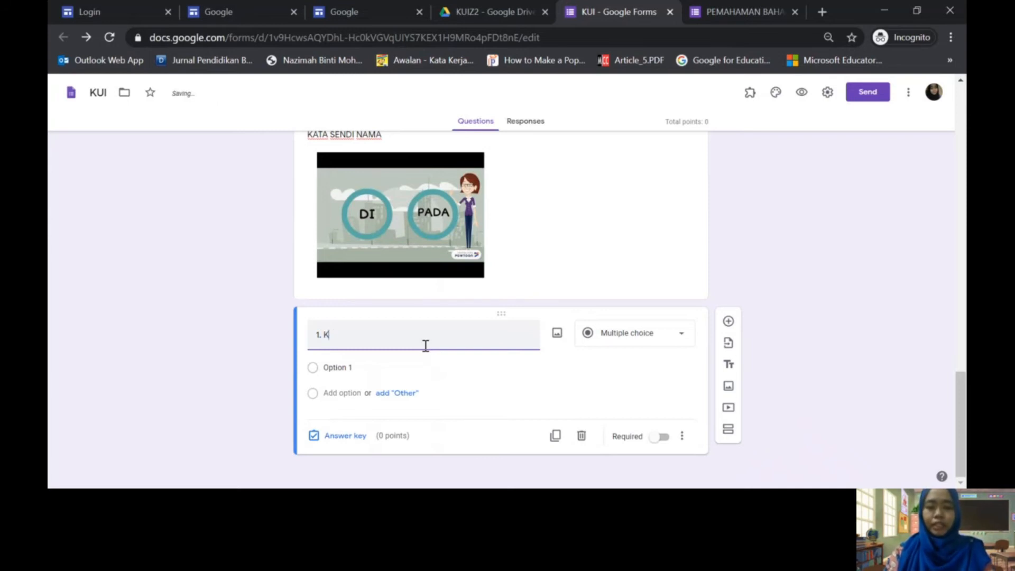
{"action": "type", "text": "____________sekolah."}
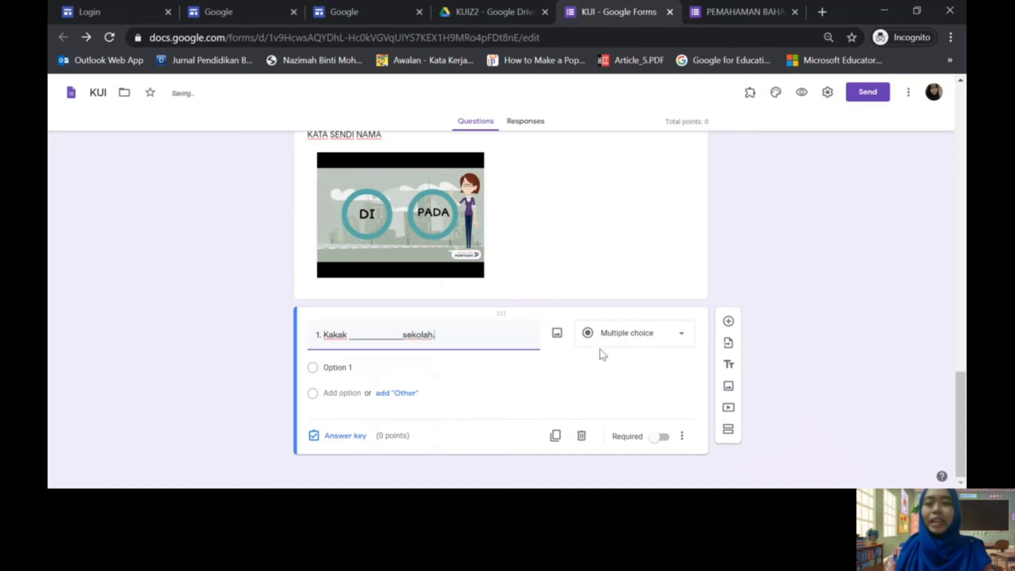
{"action": "left_click", "coordinate": [364, 369]}
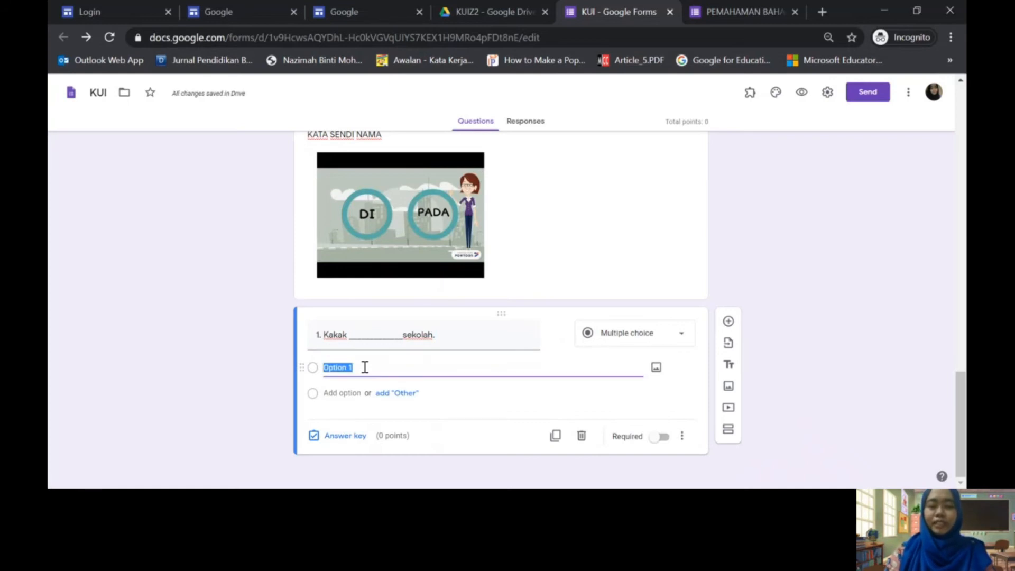
{"action": "type", "text": "ke"}
{"action": "key", "text": "Return"}
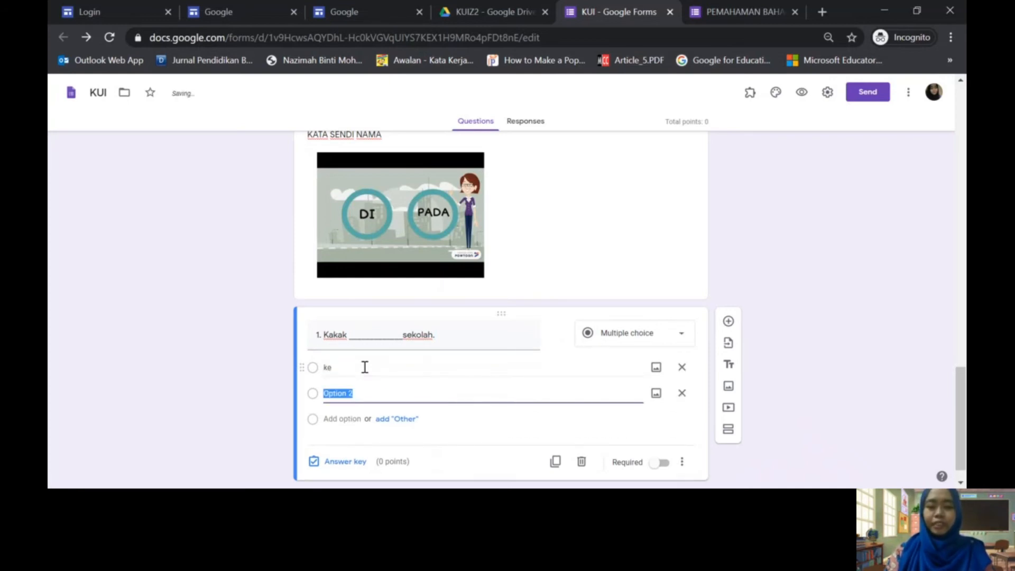
{"action": "type", "text": "dari"}
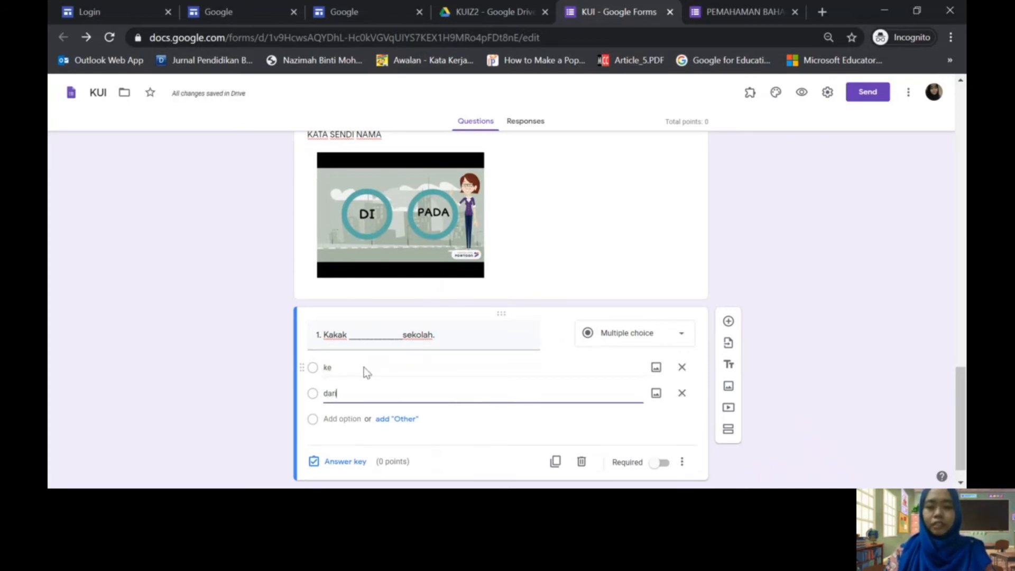
{"action": "key", "text": "BackSpace"}
{"action": "key", "text": "BackSpace"}
{"action": "key", "text": "BackSpace"}
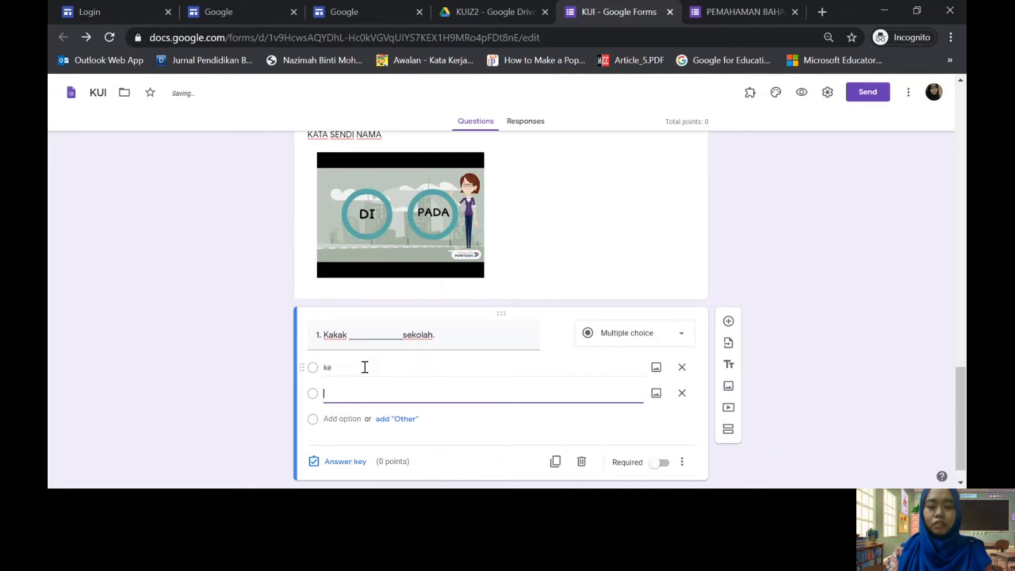
{"action": "type", "text": "kerana"}
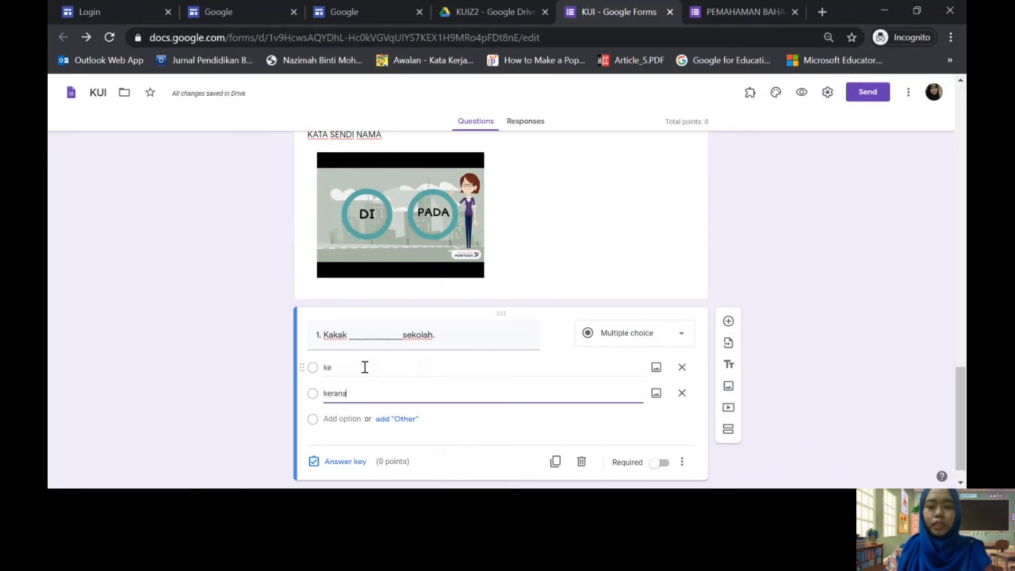
{"action": "key", "text": "Return"}
{"action": "type", "text": "situ"}
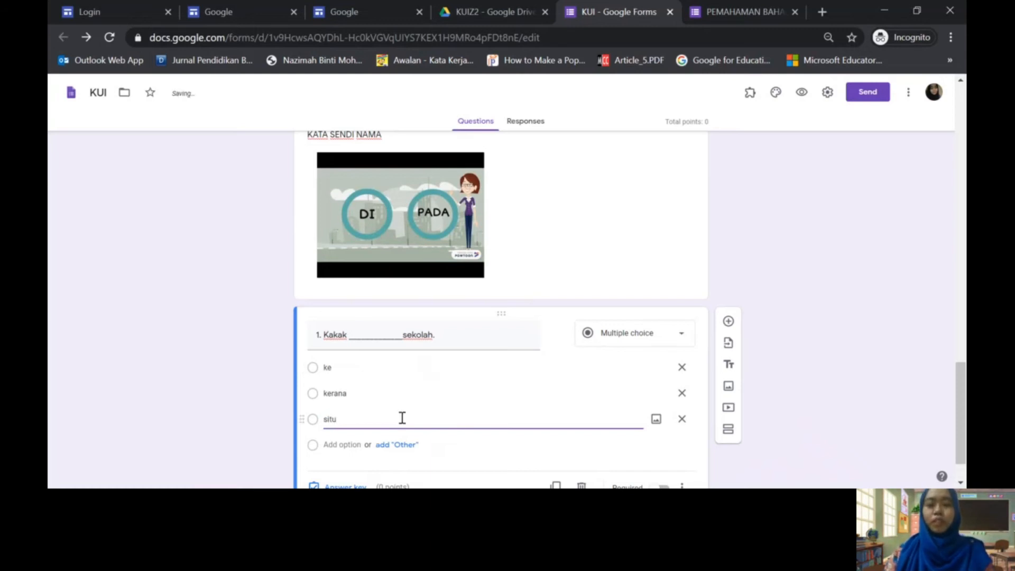
- Make question 1 required and set its answer key to 1 point with "ke" as the correct answer
{"action": "scroll", "coordinate": [401, 417], "scroll_direction": "down", "scroll_amount": 1}
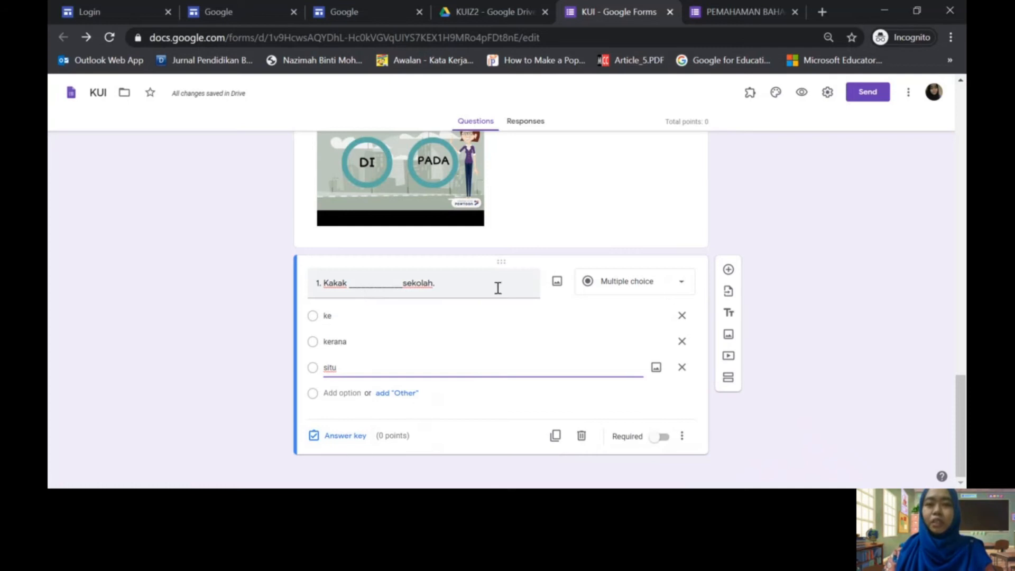
{"action": "left_click", "coordinate": [661, 444]}
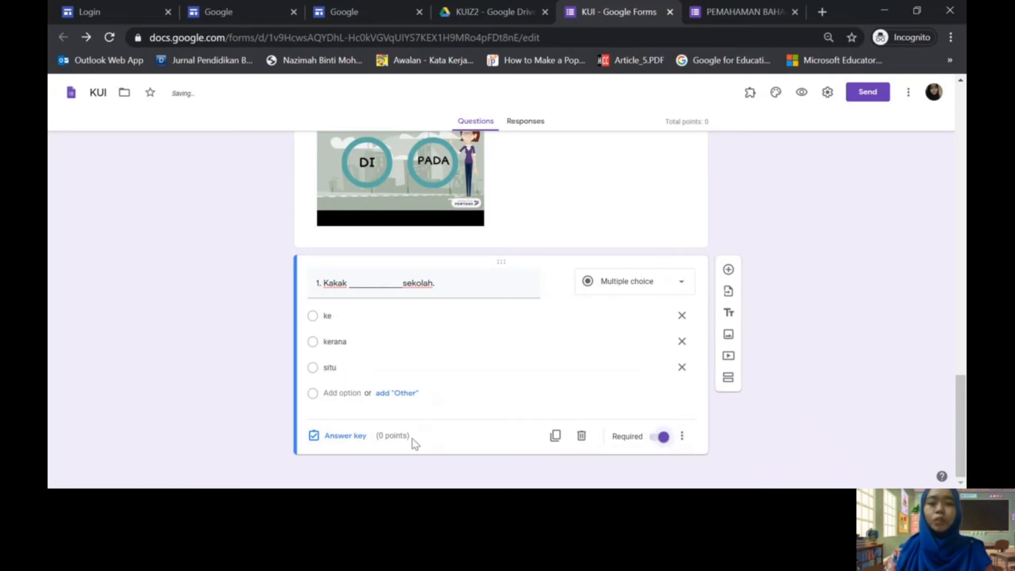
{"action": "left_click", "coordinate": [333, 436]}
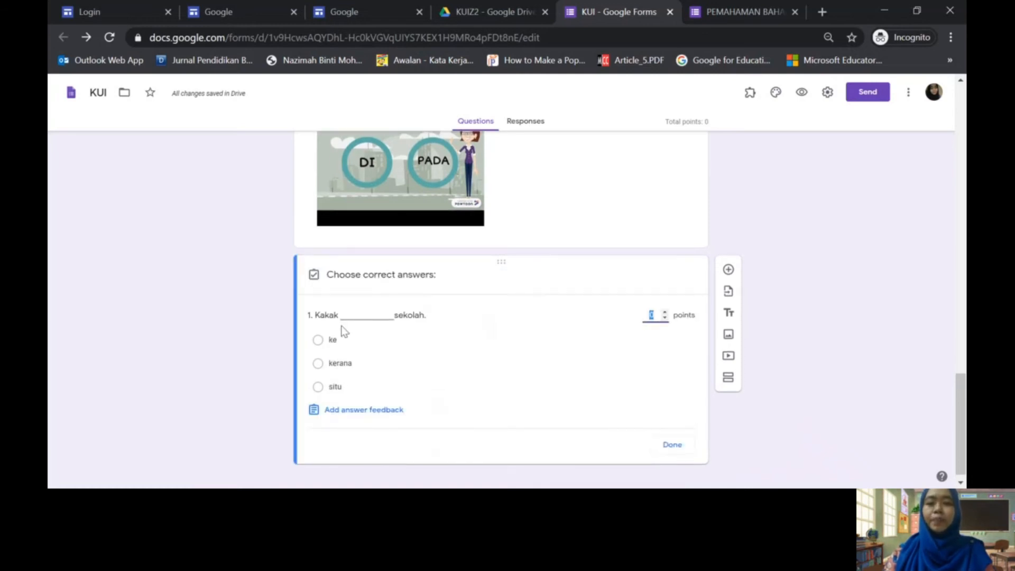
{"action": "left_click", "coordinate": [664, 312]}
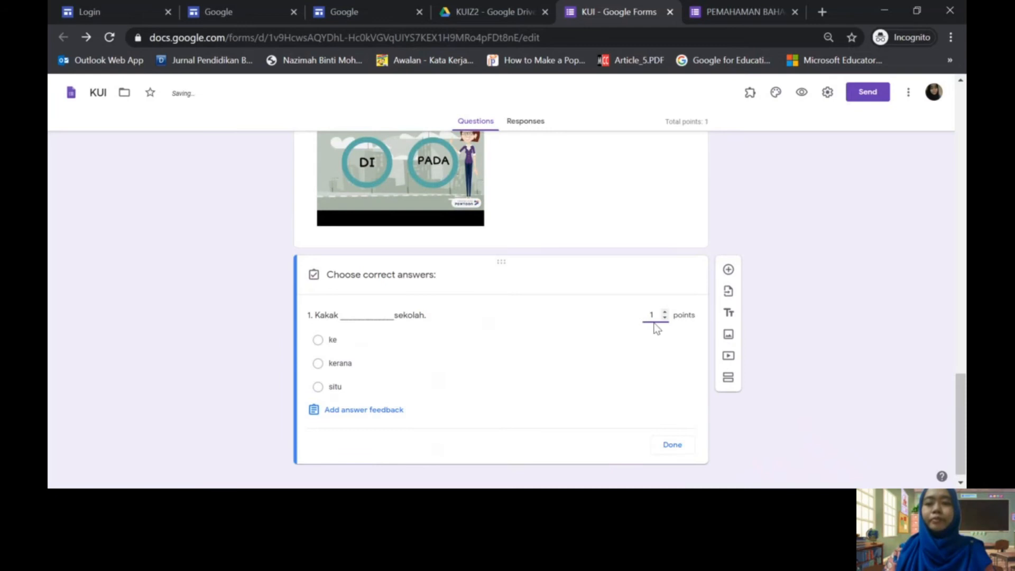
{"action": "left_click", "coordinate": [316, 343]}
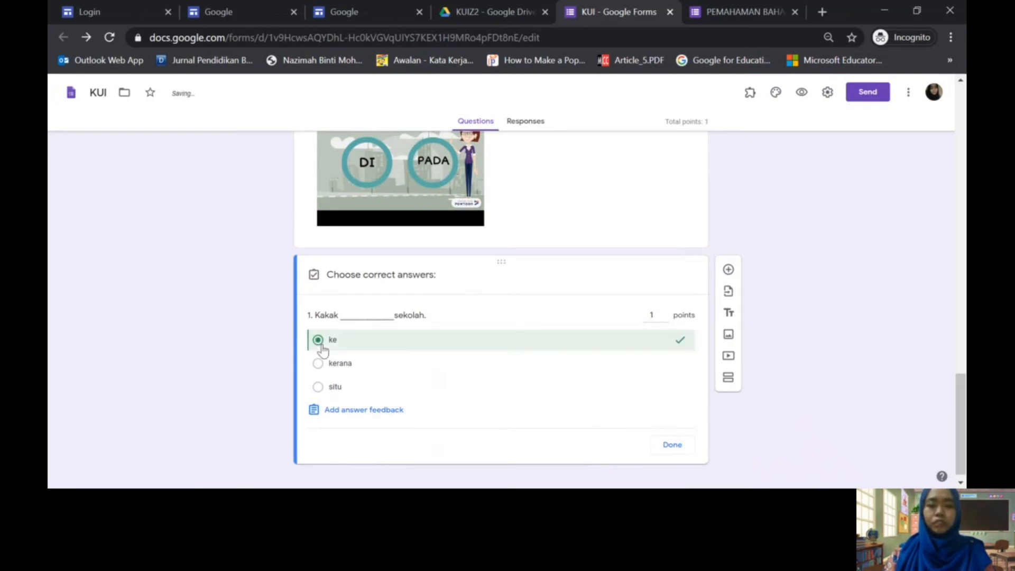
{"action": "left_click", "coordinate": [671, 444]}
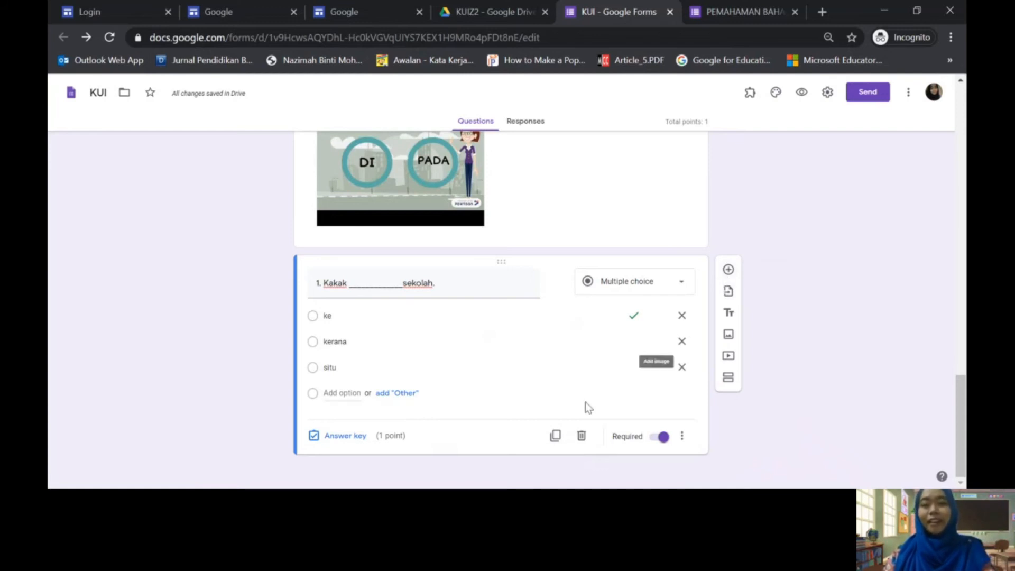
- Duplicate question 1 and reword the copy as "2.", a first name, a blank and "perak", with options "dari", "daripada" and "ke"
{"action": "left_click", "coordinate": [556, 435]}
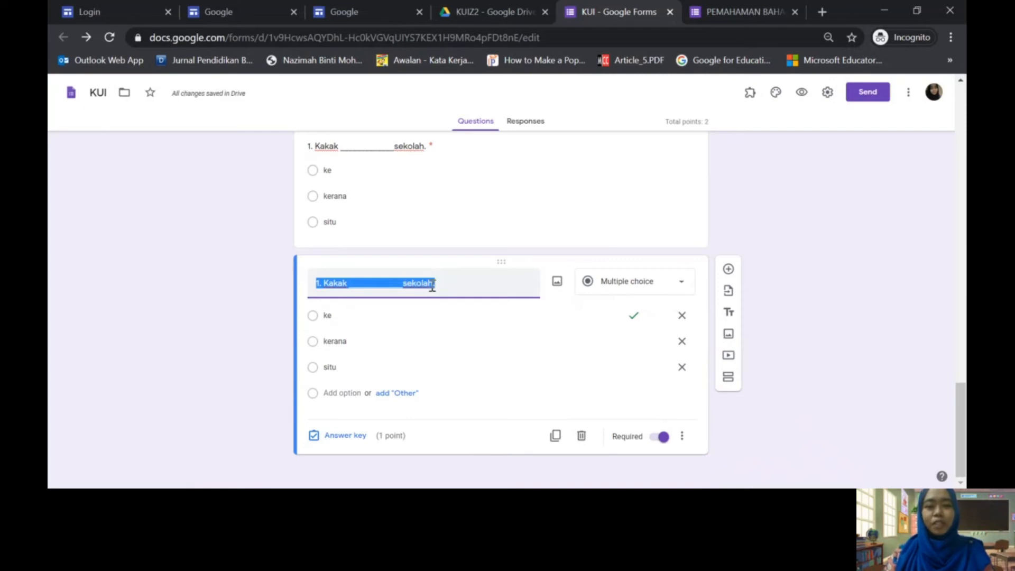
{"action": "type", "text": "2"}
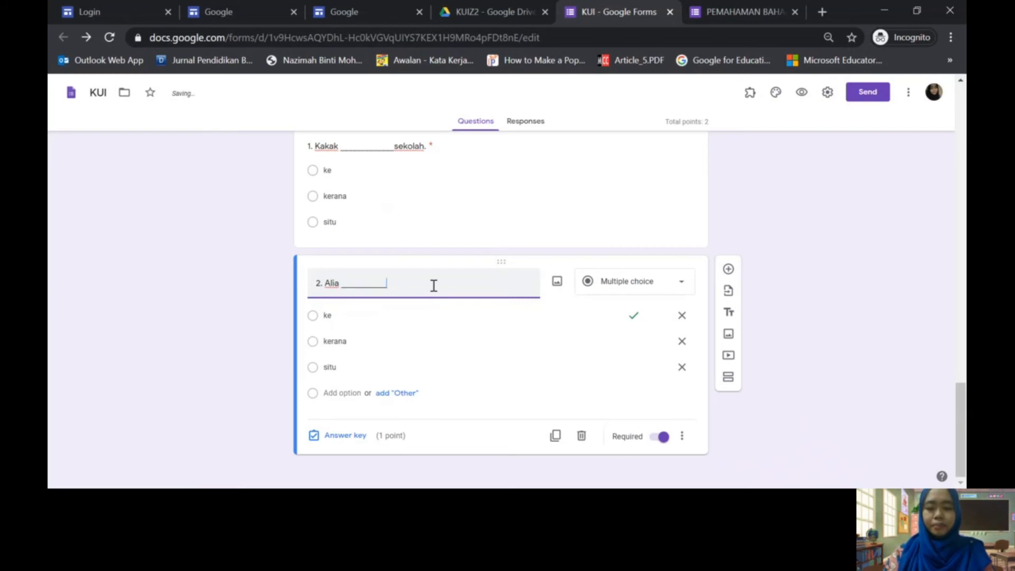
{"action": "double_click", "coordinate": [351, 312]}
{"action": "type", "text": "dari"}
{"action": "double_click", "coordinate": [355, 343]}
{"action": "type", "text": "daripada"}
{"action": "double_click", "coordinate": [346, 367]}
{"action": "type", "text": "ke"}
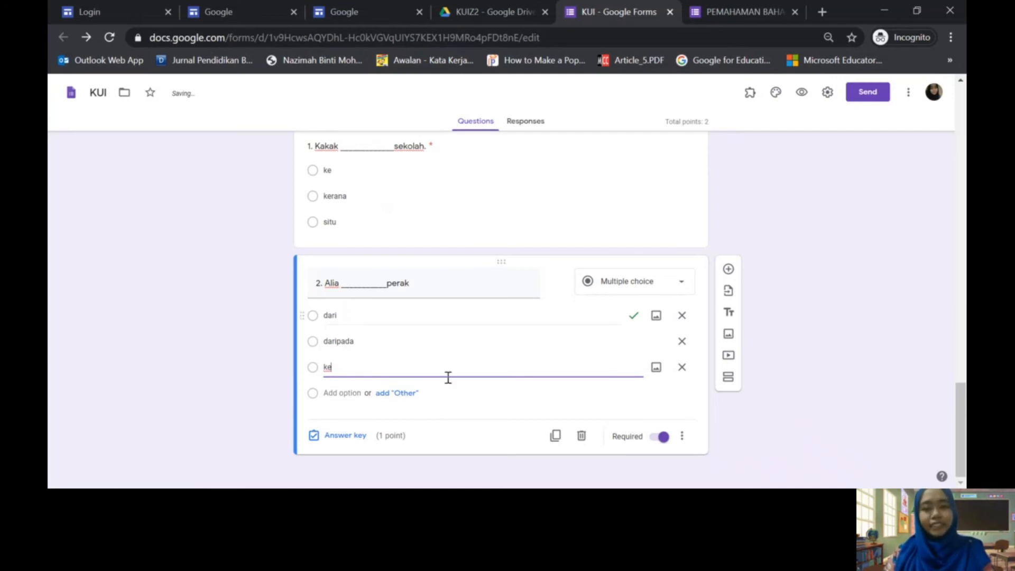
- Switch question 2's correct answer to "daripada" and back to "dari" in its answer key
{"action": "left_click", "coordinate": [346, 436]}
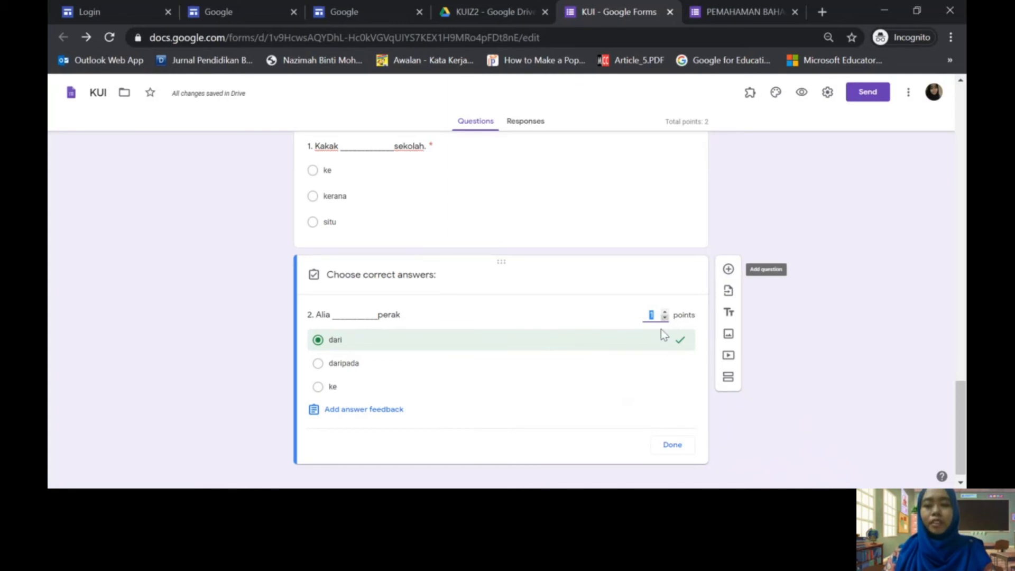
{"action": "left_click", "coordinate": [350, 365]}
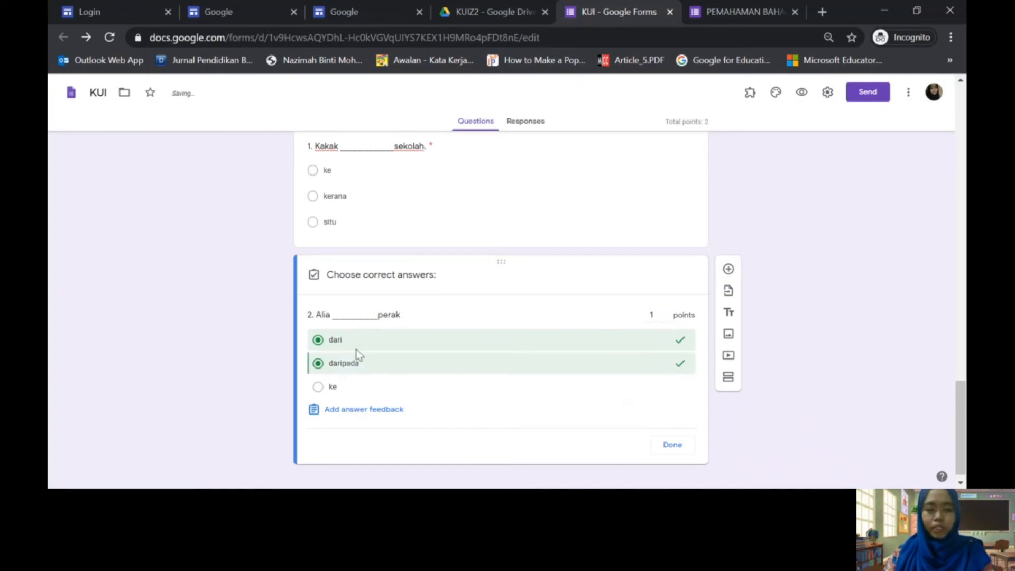
{"action": "left_click", "coordinate": [354, 369]}
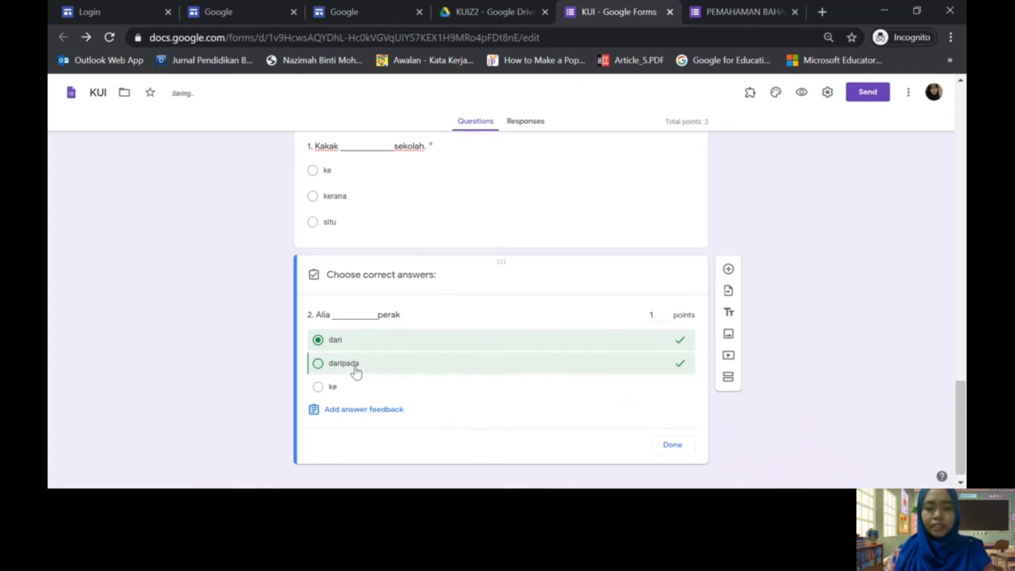
{"action": "left_click", "coordinate": [353, 340]}
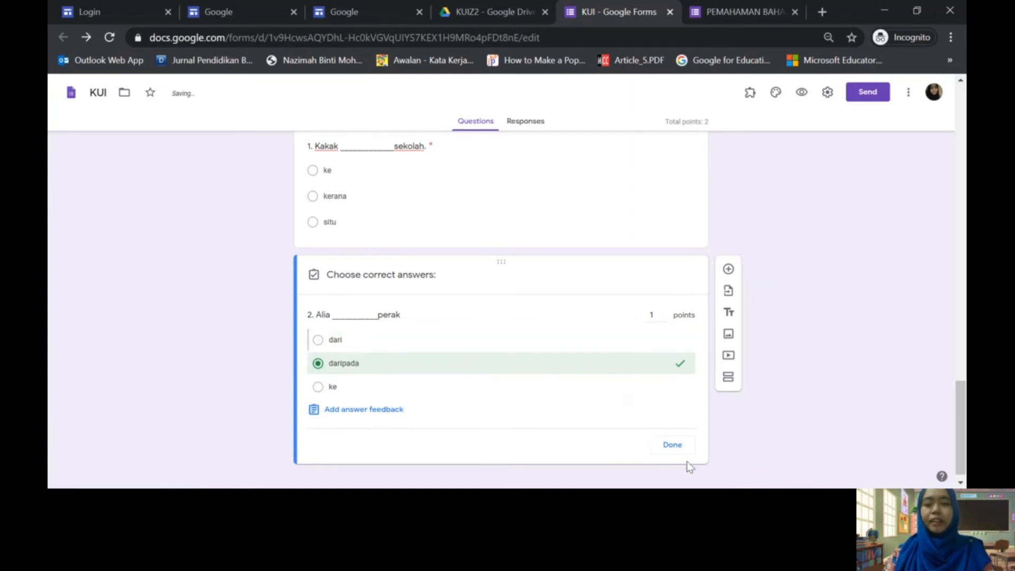
{"action": "left_click", "coordinate": [553, 345]}
{"action": "left_click", "coordinate": [544, 362]}
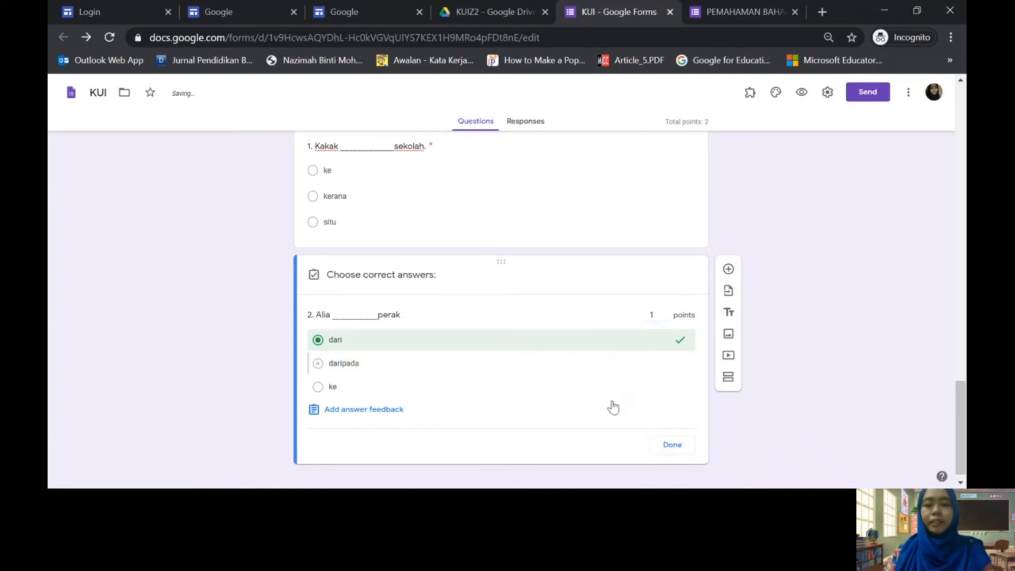
{"action": "left_click", "coordinate": [673, 445]}
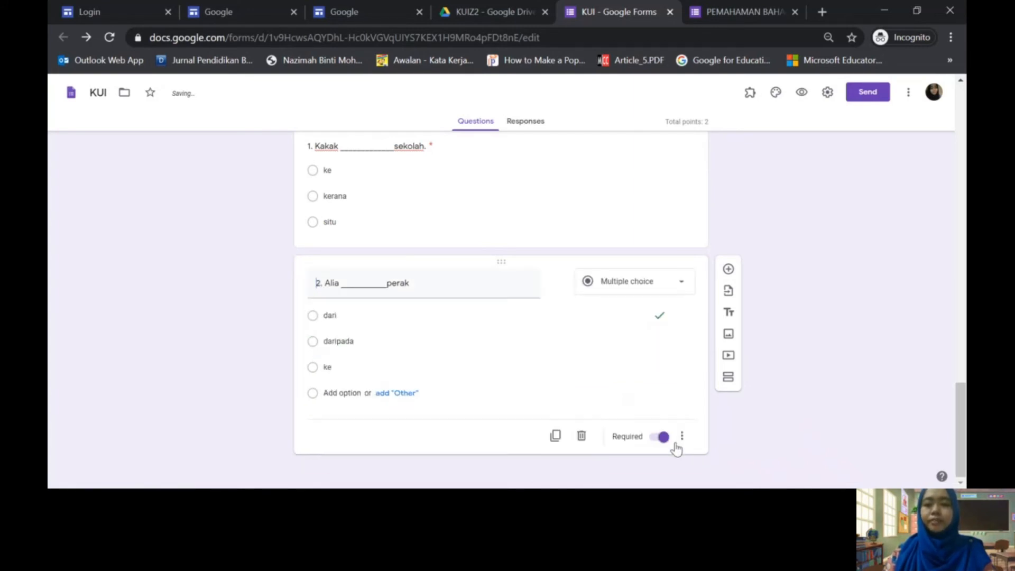
- Add a question reading "3.", a first name, a blank and "KL", with options "dari", "daripada" and "ke"
{"action": "left_click", "coordinate": [728, 269]}
{"action": "type", "text": "3. "}
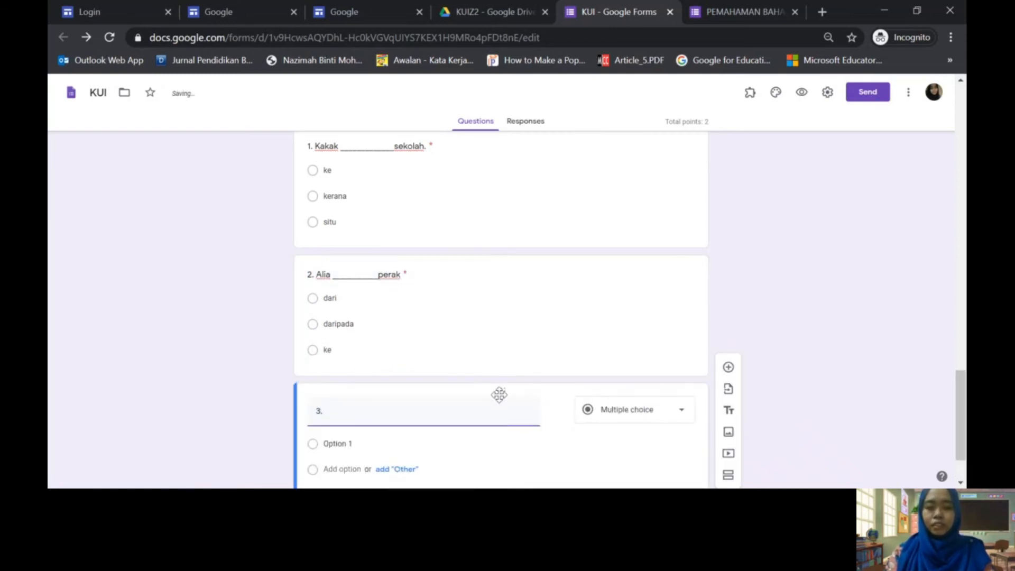
{"action": "type", "text": "Ahma"}
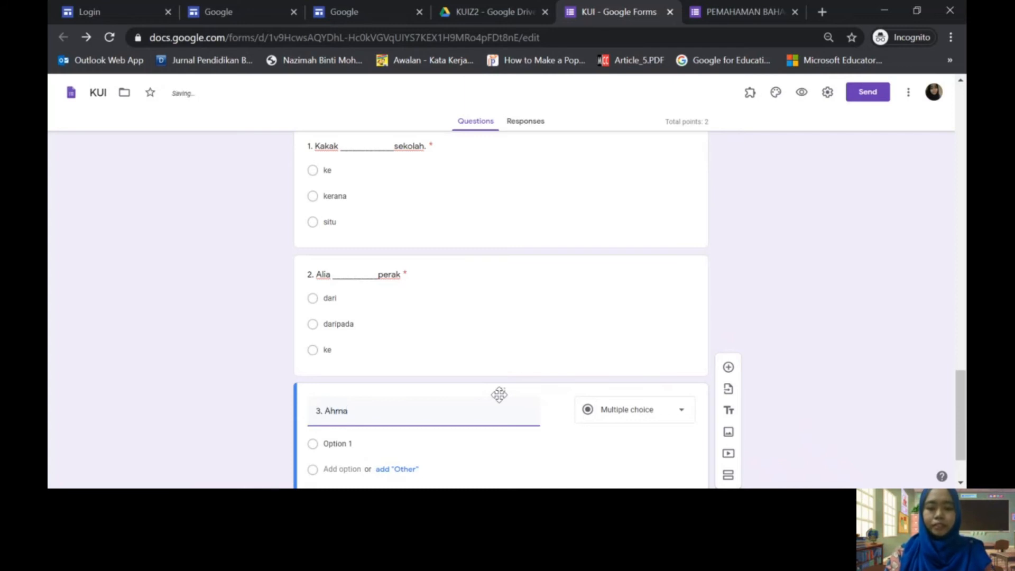
{"action": "type", "text": "d __________KL"}
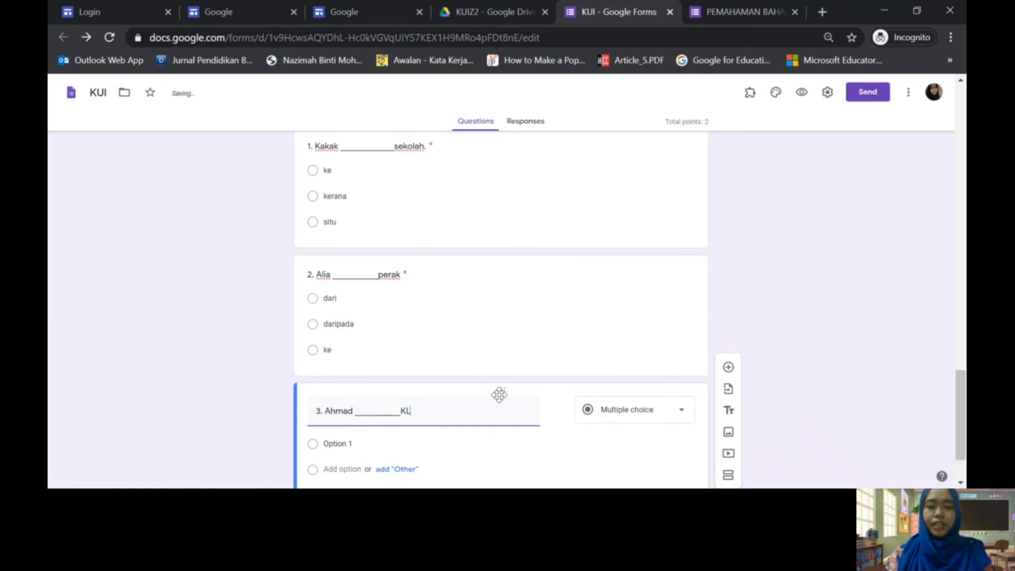
{"action": "scroll", "coordinate": [535, 390], "scroll_direction": "down", "scroll_amount": 2}
{"action": "left_click", "coordinate": [369, 365]}
{"action": "type", "text": "dari"}
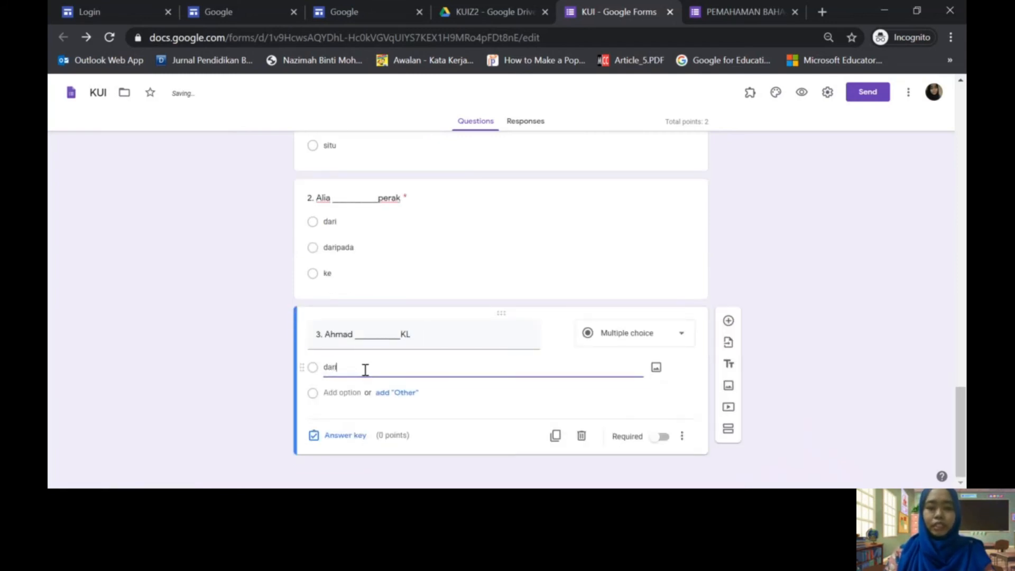
{"action": "key", "text": "Return"}
{"action": "type", "text": "daripada"}
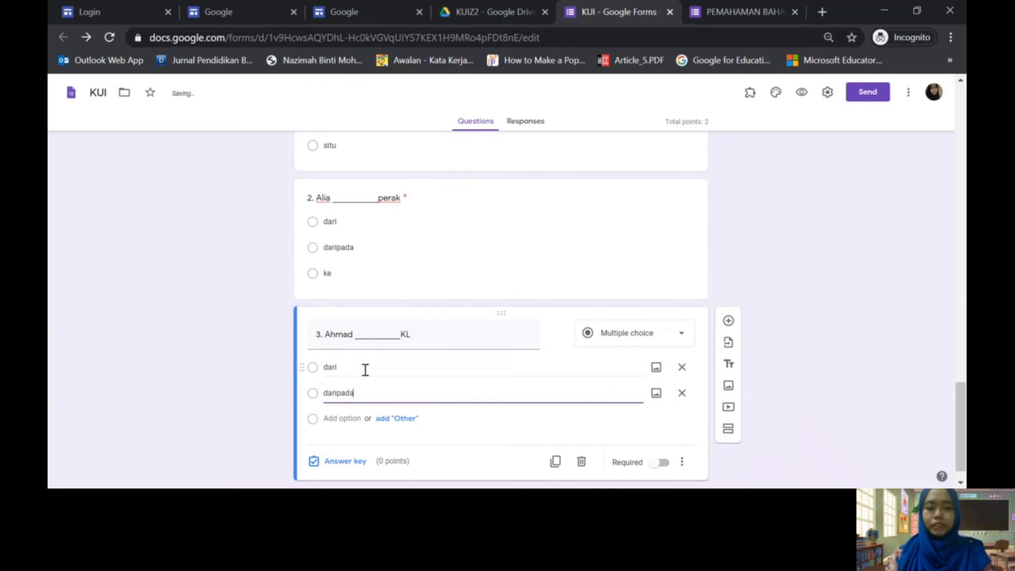
{"action": "key", "text": "Return"}
{"action": "type", "text": "ke"}
- Set question 3's answer key to 1 point with "dari" as the correct answer, and make the question required
{"action": "scroll", "coordinate": [343, 423], "scroll_direction": "down", "scroll_amount": 1}
{"action": "left_click", "coordinate": [350, 433]}
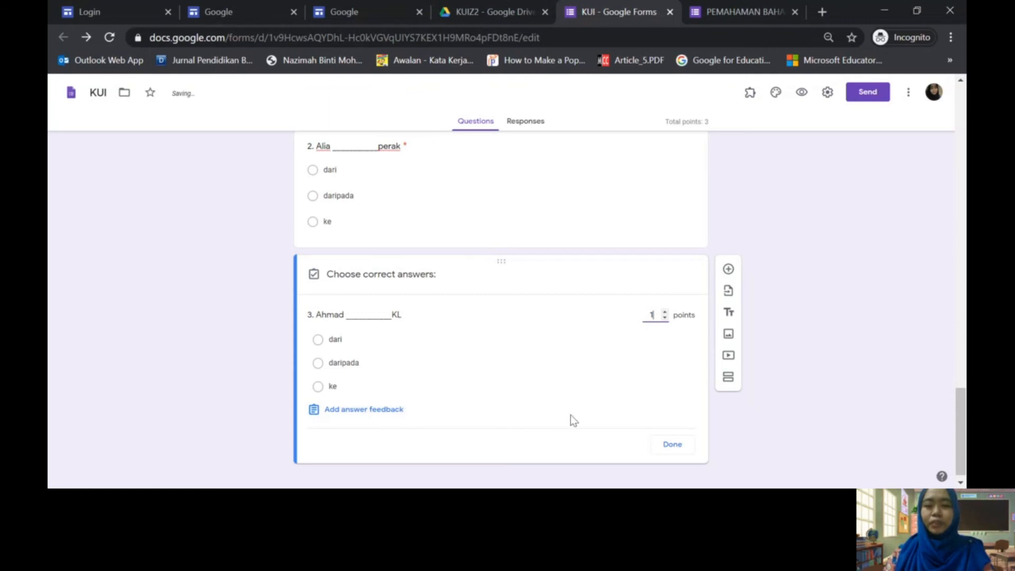
{"action": "left_click", "coordinate": [326, 345]}
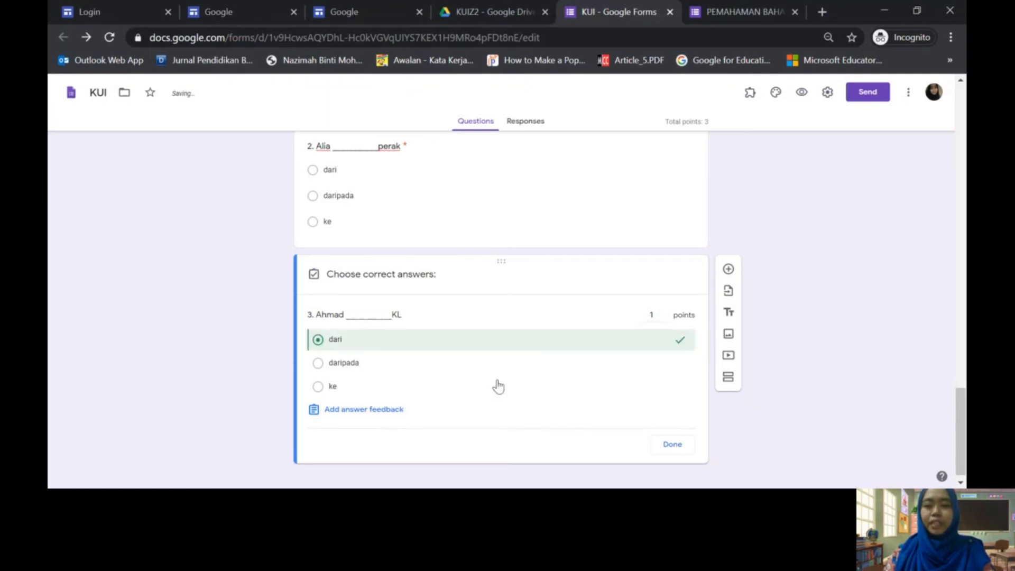
{"action": "left_click", "coordinate": [679, 445]}
{"action": "left_click", "coordinate": [663, 438]}
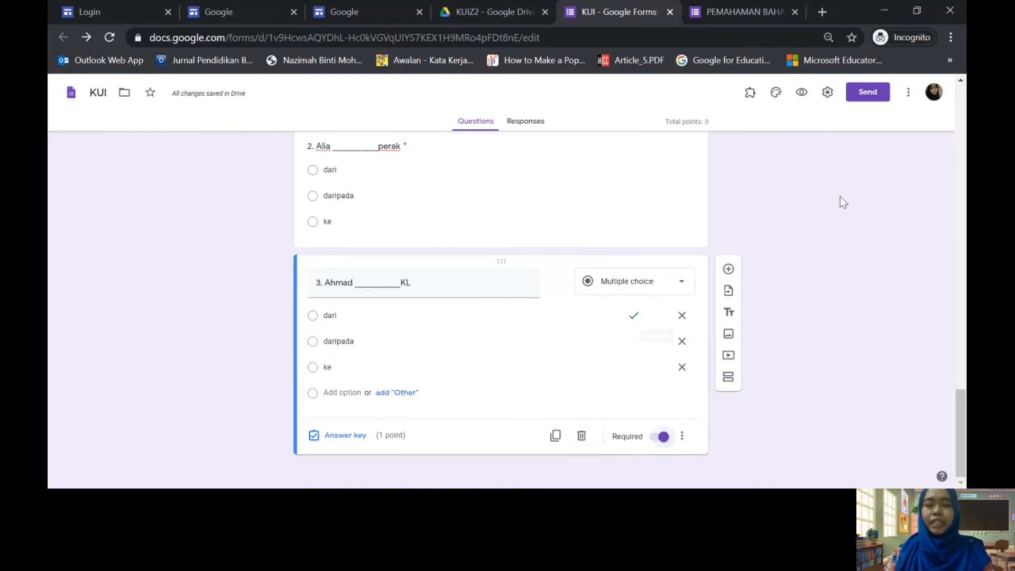
- Review the form from the KELAS question to question 3 and open the quiz preview
{"action": "scroll", "coordinate": [539, 272], "scroll_direction": "up", "scroll_amount": 20}
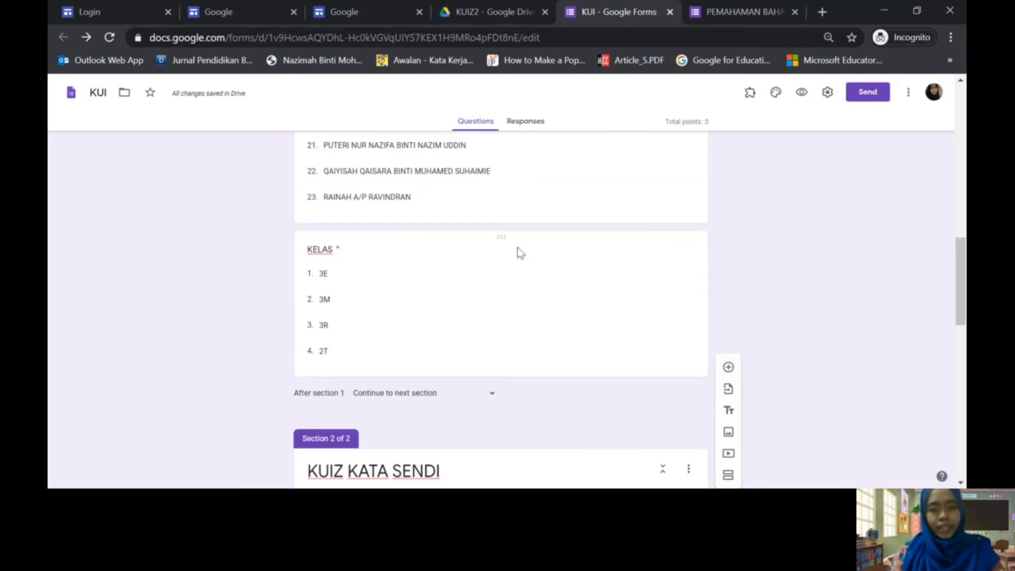
{"action": "scroll", "coordinate": [518, 248], "scroll_direction": "down", "scroll_amount": 20}
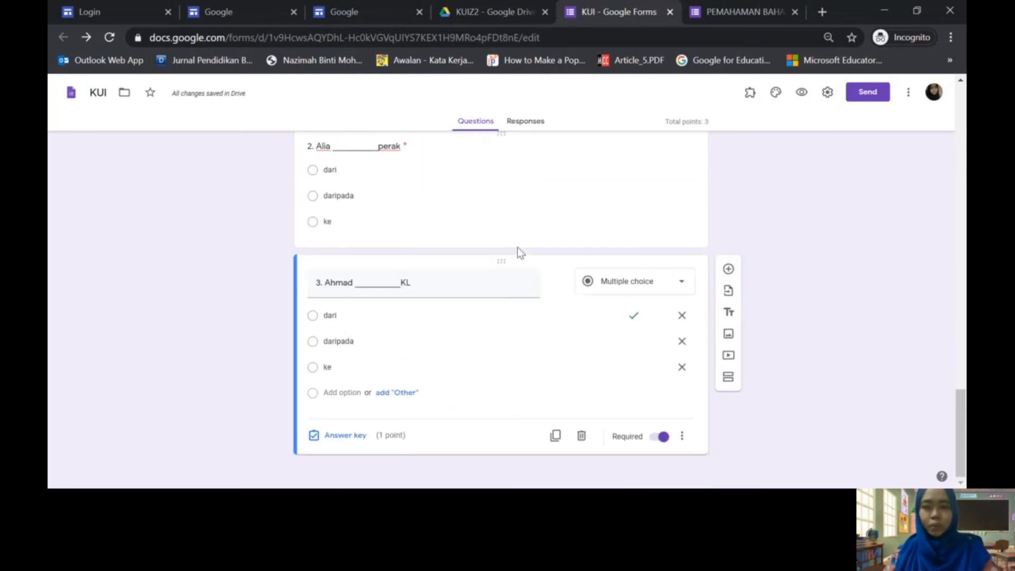
{"action": "scroll", "coordinate": [518, 251], "scroll_direction": "up", "scroll_amount": 10}
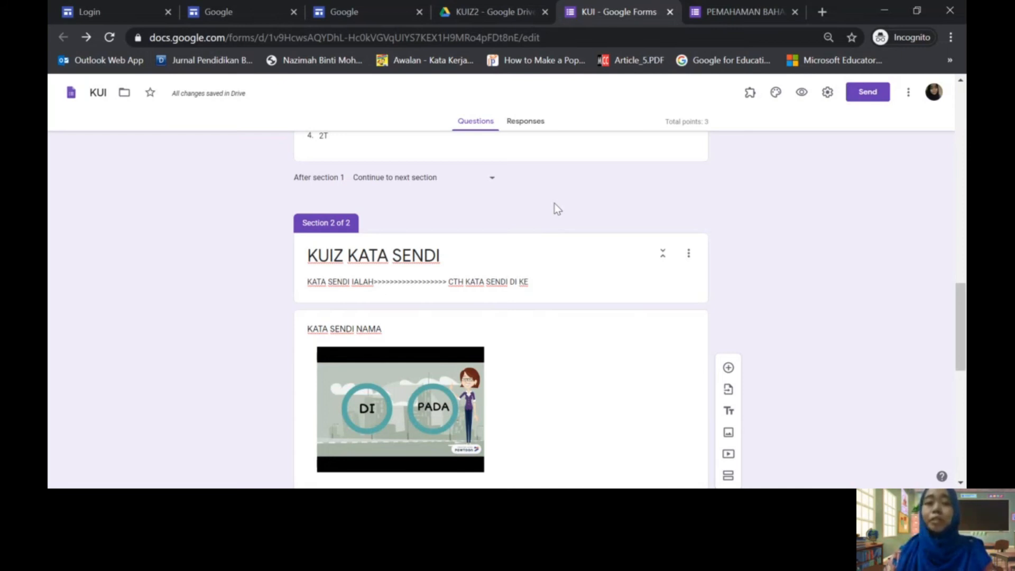
{"action": "left_click", "coordinate": [801, 93]}
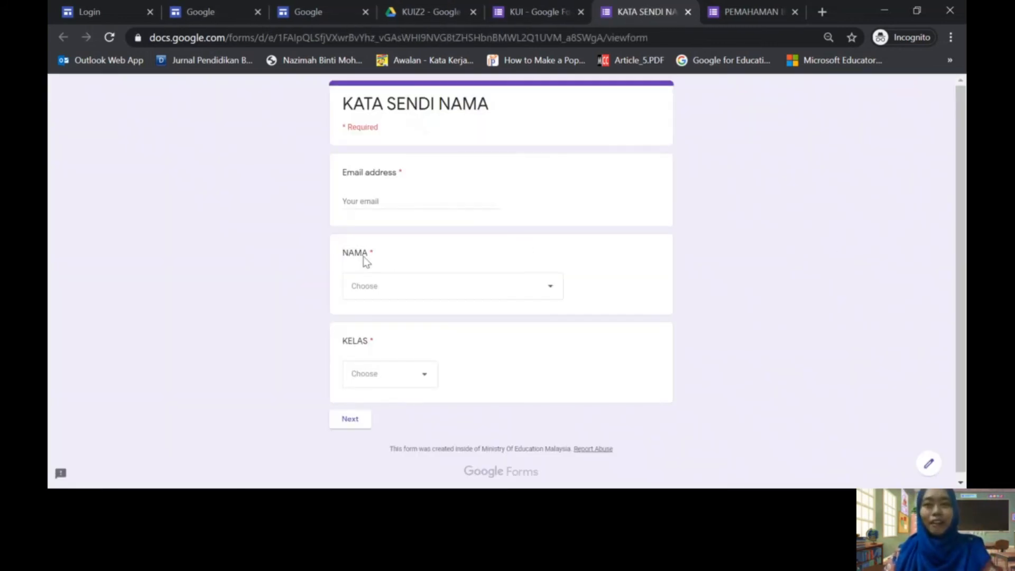
- Fill in the respondent's e-mail, choose the first listed student under NAMA and 3E under KELAS, and continue to the quiz section
{"action": "left_click", "coordinate": [371, 201]}
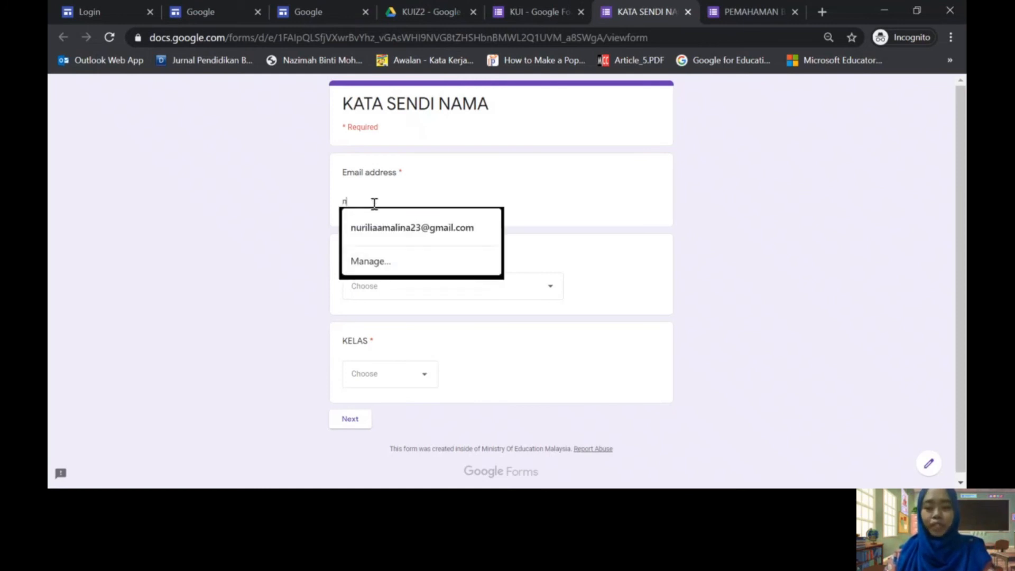
{"action": "left_click", "coordinate": [370, 234]}
{"action": "left_click", "coordinate": [374, 288]}
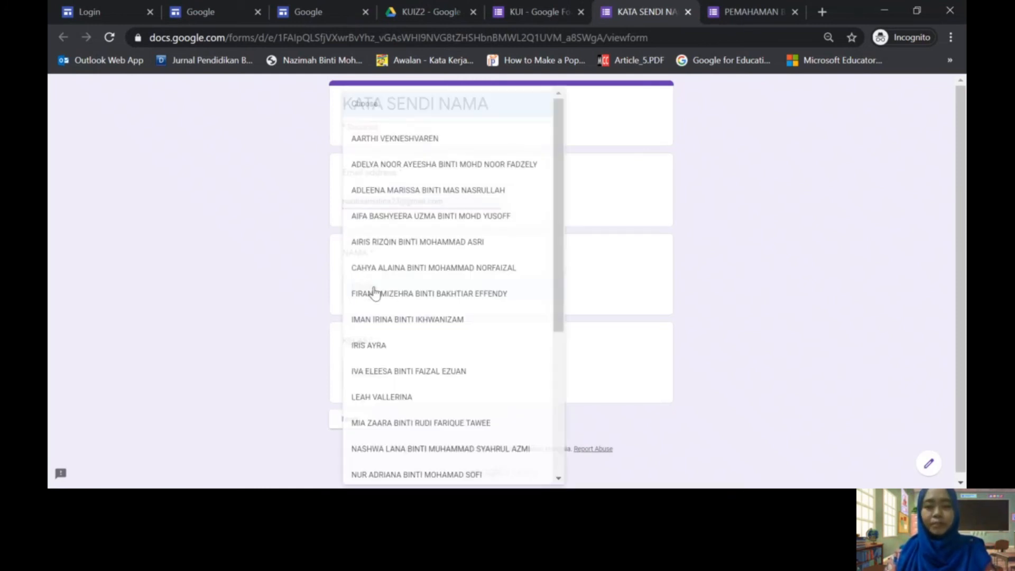
{"action": "left_click", "coordinate": [407, 150]}
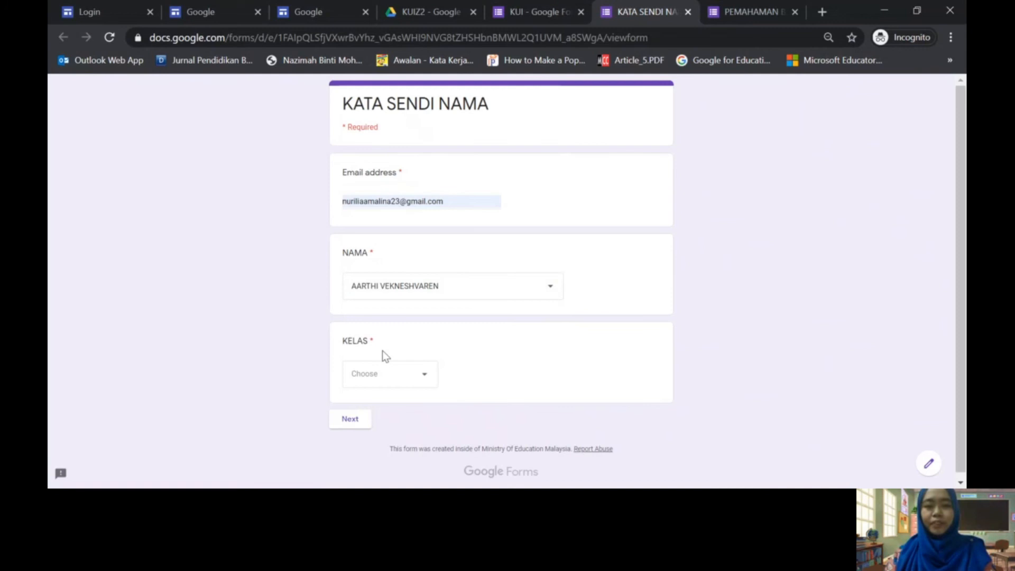
{"action": "left_click", "coordinate": [388, 370]}
{"action": "left_click", "coordinate": [359, 384]}
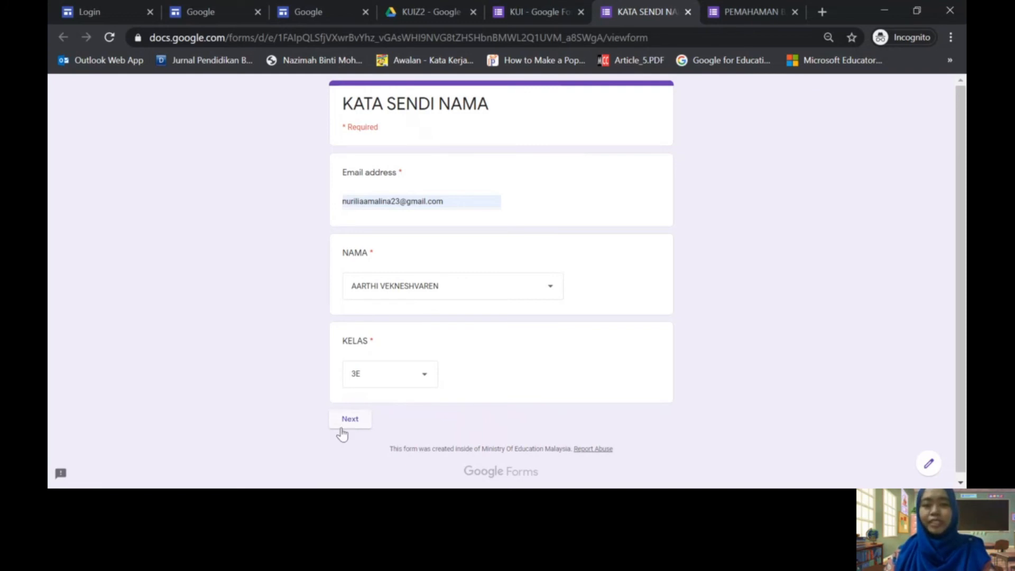
{"action": "left_click", "coordinate": [340, 428]}
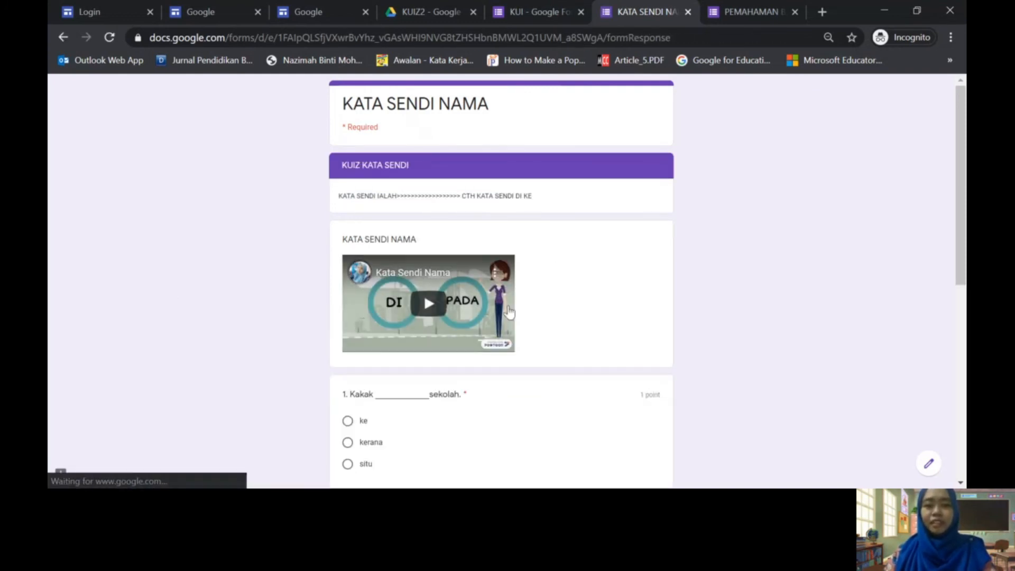
- Answer question 1 with "ke" and questions 2 and 3 with "dari", and submit the quiz response
{"action": "scroll", "coordinate": [509, 311], "scroll_direction": "down", "scroll_amount": 3}
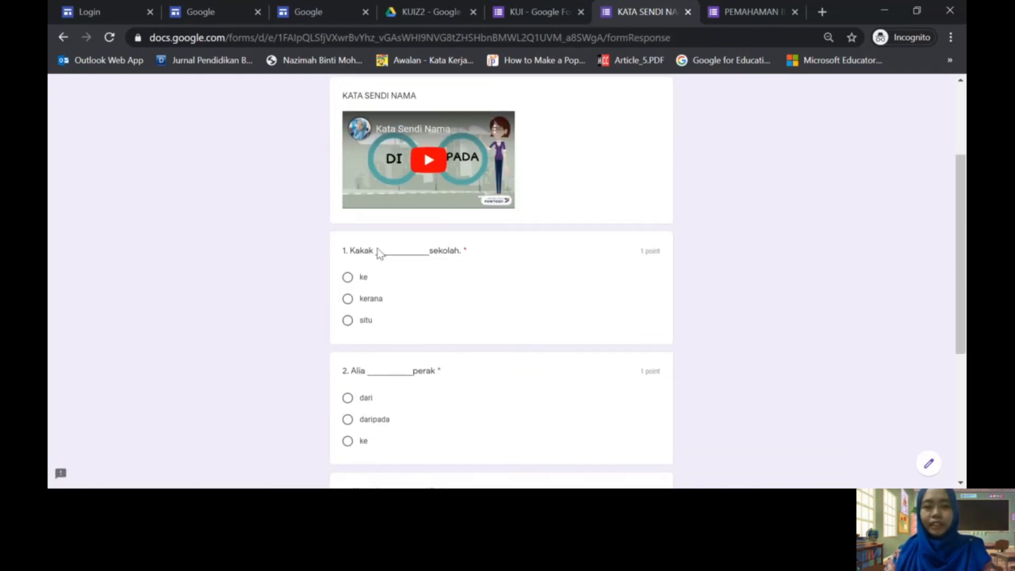
{"action": "left_click", "coordinate": [348, 278]}
{"action": "scroll", "coordinate": [498, 281], "scroll_direction": "down", "scroll_amount": 3}
{"action": "left_click", "coordinate": [347, 254]}
{"action": "left_click", "coordinate": [348, 375]}
{"action": "scroll", "coordinate": [642, 290], "scroll_direction": "down", "scroll_amount": 2}
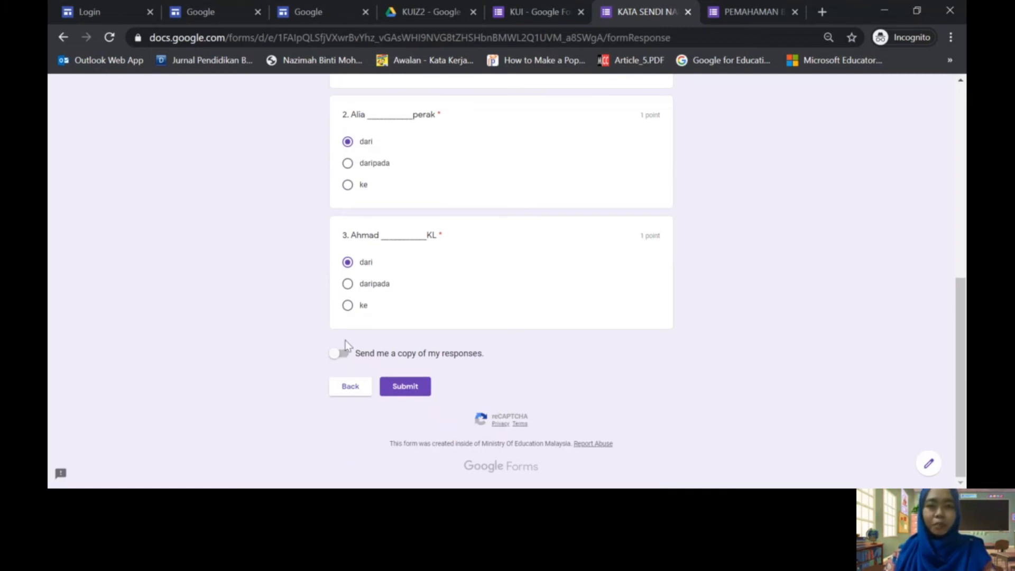
{"action": "left_click", "coordinate": [407, 388]}
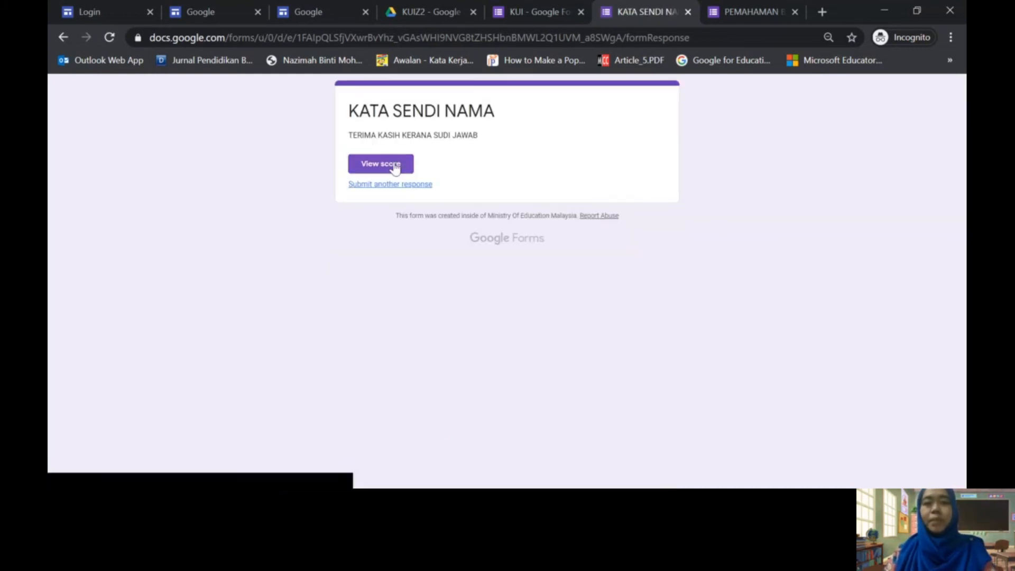
- View the score of the submitted response and review the total points and the marking of all three questions
{"action": "left_click", "coordinate": [394, 164]}
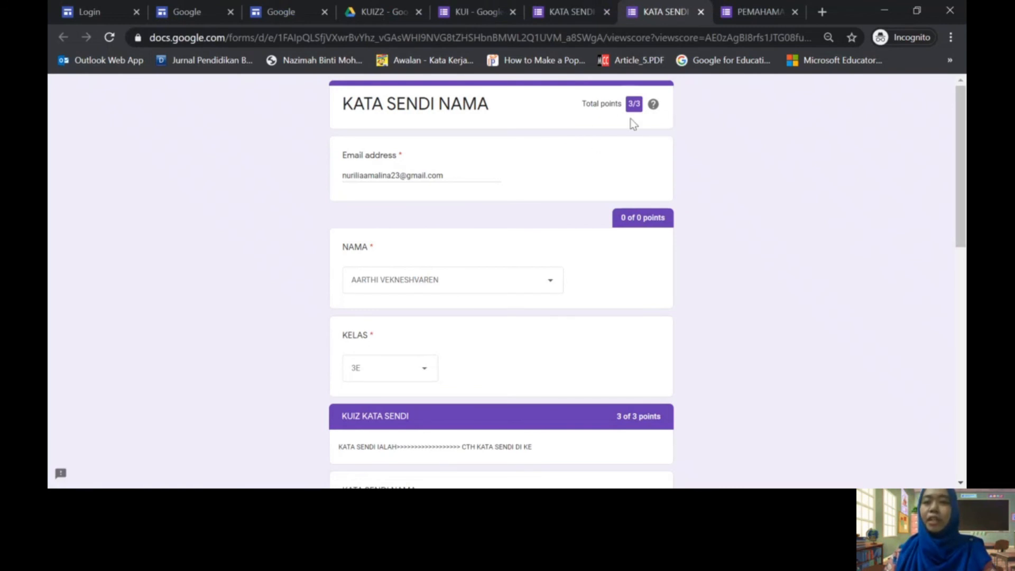
{"action": "scroll", "coordinate": [545, 270], "scroll_direction": "down", "scroll_amount": 8}
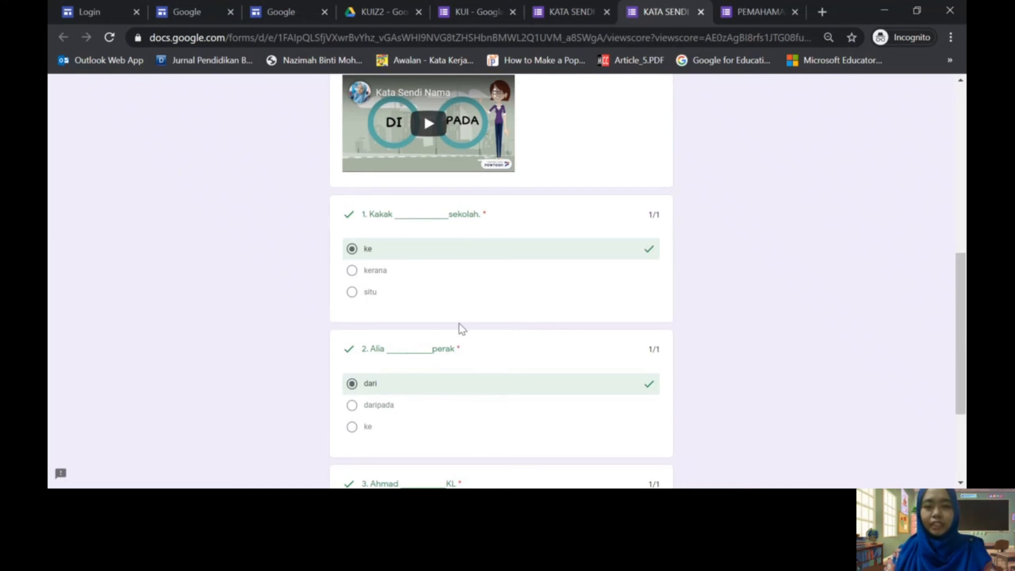
{"action": "scroll", "coordinate": [460, 328], "scroll_direction": "down", "scroll_amount": 3}
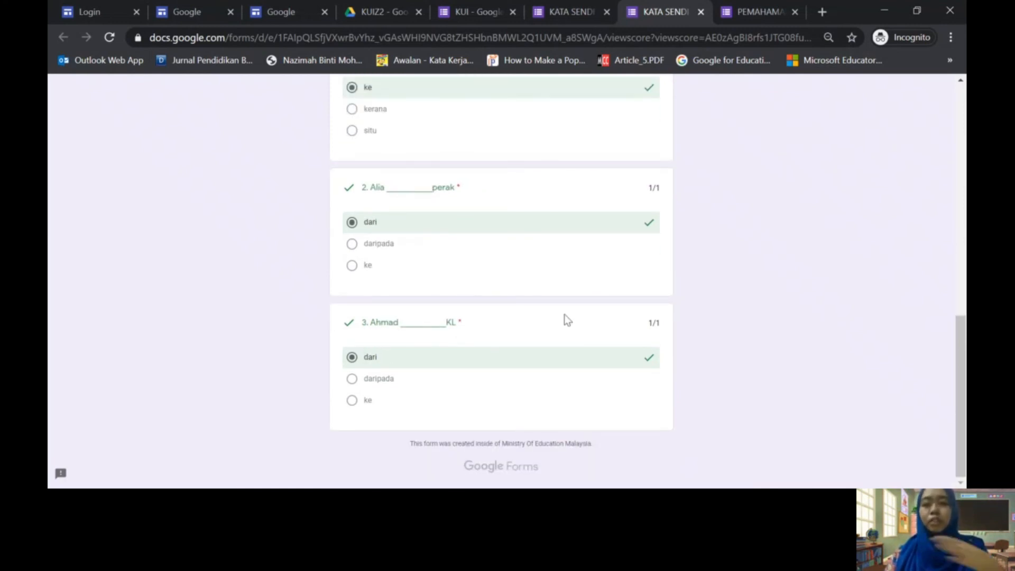
{"action": "scroll", "coordinate": [363, 311], "scroll_direction": "up", "scroll_amount": 7}
{"action": "scroll", "coordinate": [362, 305], "scroll_direction": "up", "scroll_amount": 5}
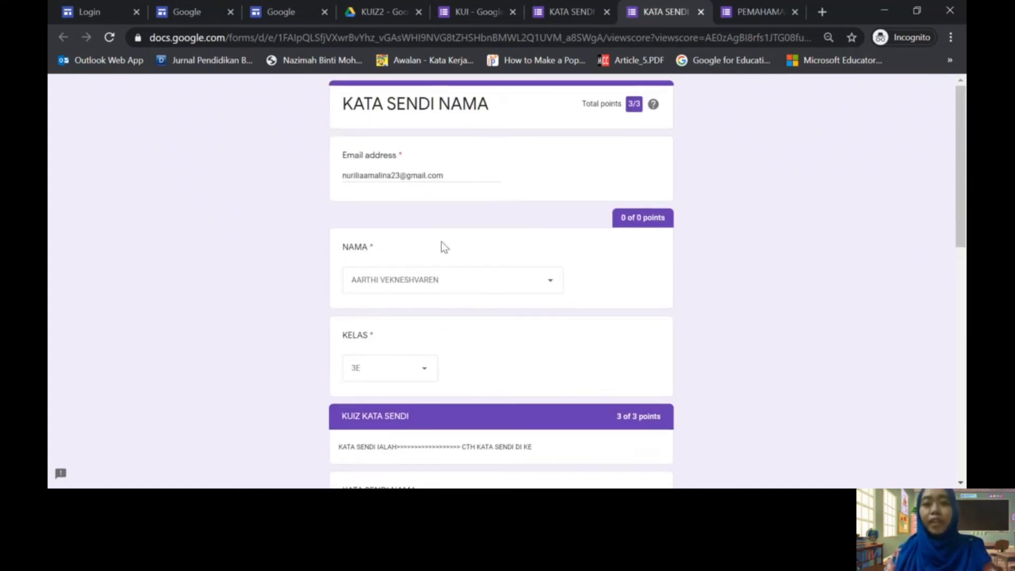
- Return to the KUI form editor and look over the quiz section and the form's additional options
{"action": "left_click", "coordinate": [476, 11]}
{"action": "scroll", "coordinate": [655, 249], "scroll_direction": "down", "scroll_amount": 5}
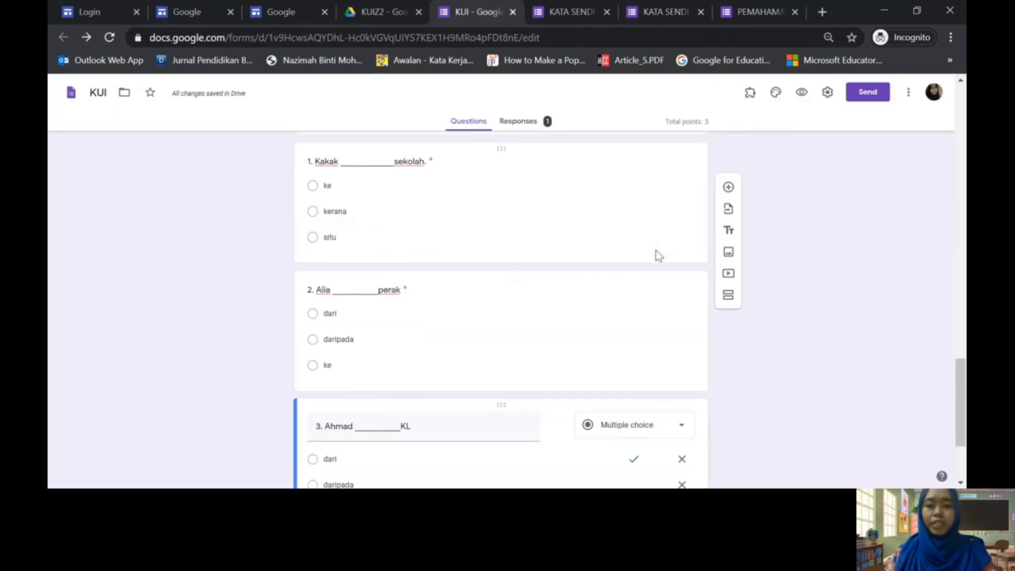
{"action": "scroll", "coordinate": [656, 250], "scroll_direction": "down", "scroll_amount": 3}
{"action": "scroll", "coordinate": [654, 250], "scroll_direction": "up", "scroll_amount": 1}
{"action": "scroll", "coordinate": [654, 249], "scroll_direction": "down", "scroll_amount": 8}
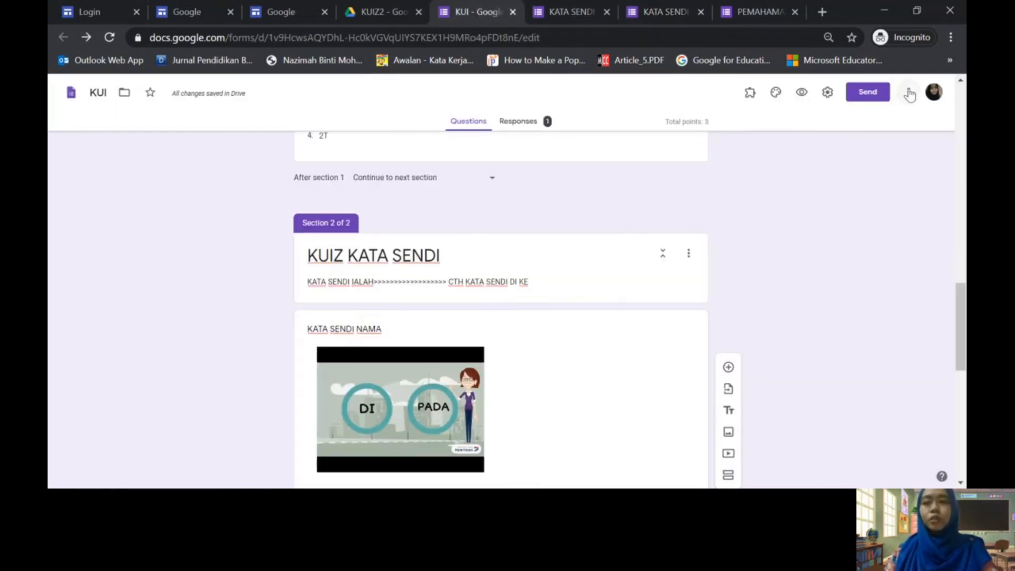
{"action": "left_click", "coordinate": [909, 94]}
{"action": "left_click", "coordinate": [789, 222]}
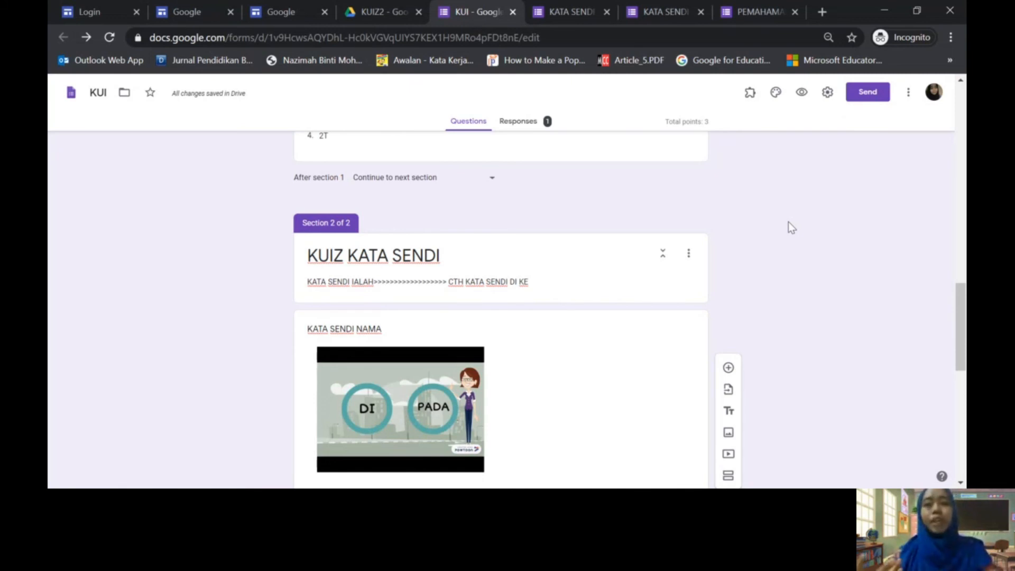
- Examine the collaborator sharing settings and the people invitation options, and close them without inviting anyone
{"action": "left_click", "coordinate": [908, 92]}
{"action": "scroll", "coordinate": [912, 344], "scroll_direction": "down", "scroll_amount": 3}
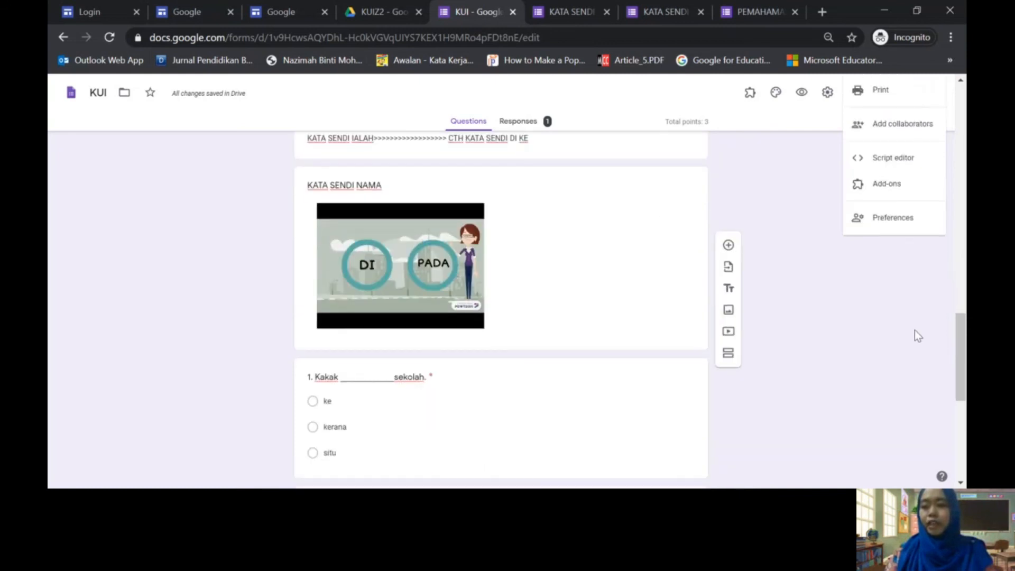
{"action": "scroll", "coordinate": [914, 330], "scroll_direction": "up", "scroll_amount": 1}
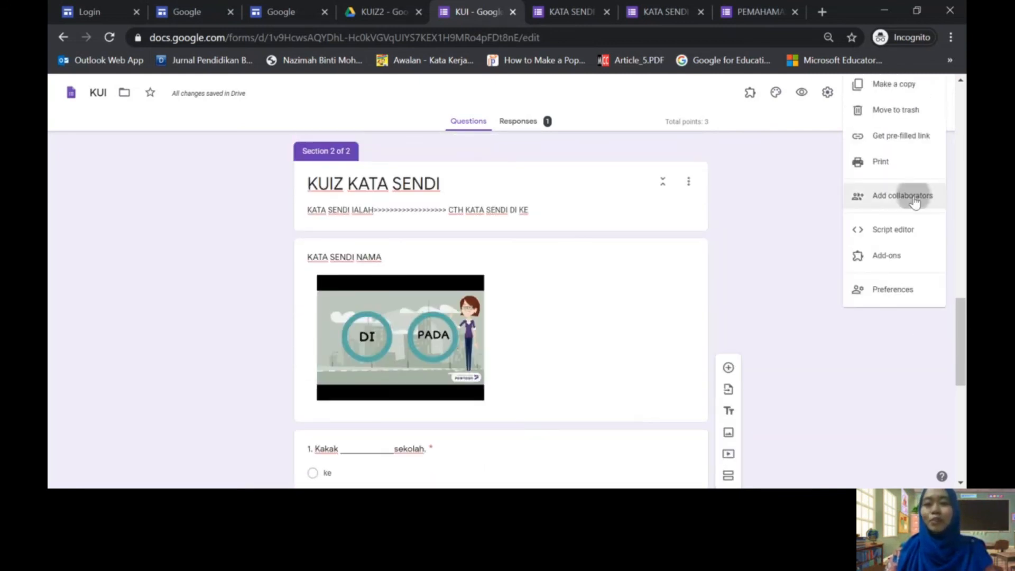
{"action": "left_click", "coordinate": [915, 200]}
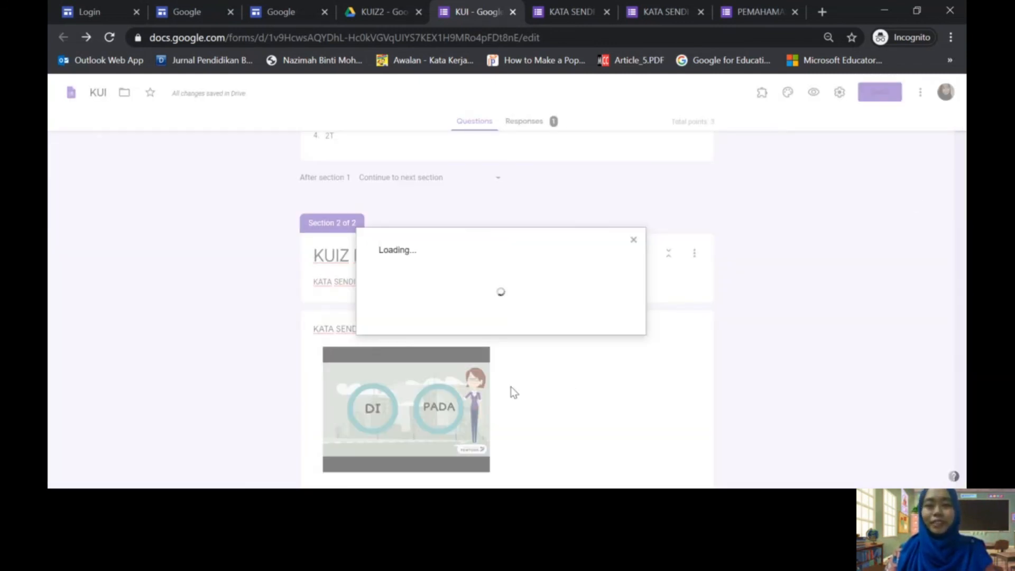
{"action": "left_click", "coordinate": [407, 369]}
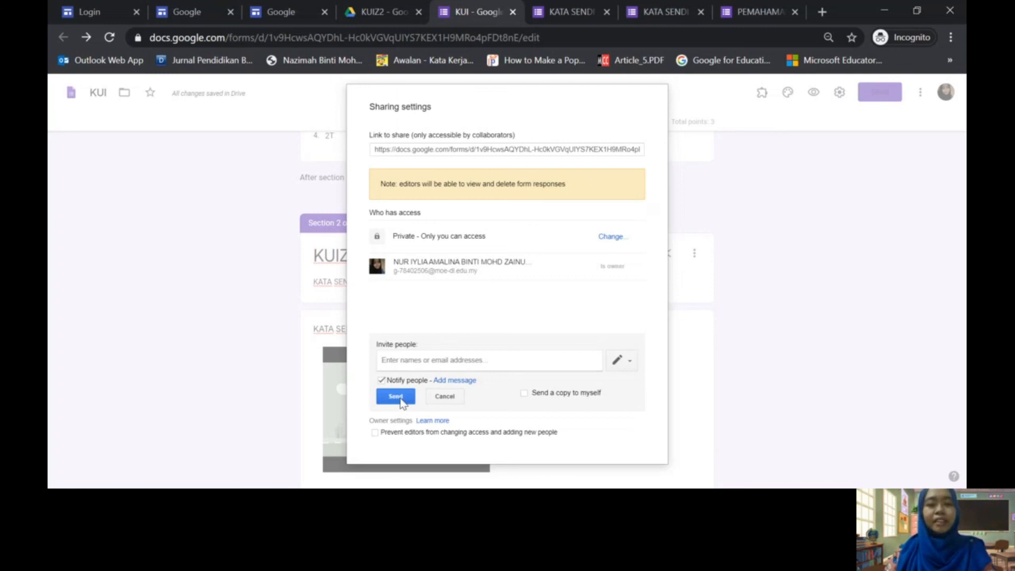
{"action": "left_click", "coordinate": [397, 398]}
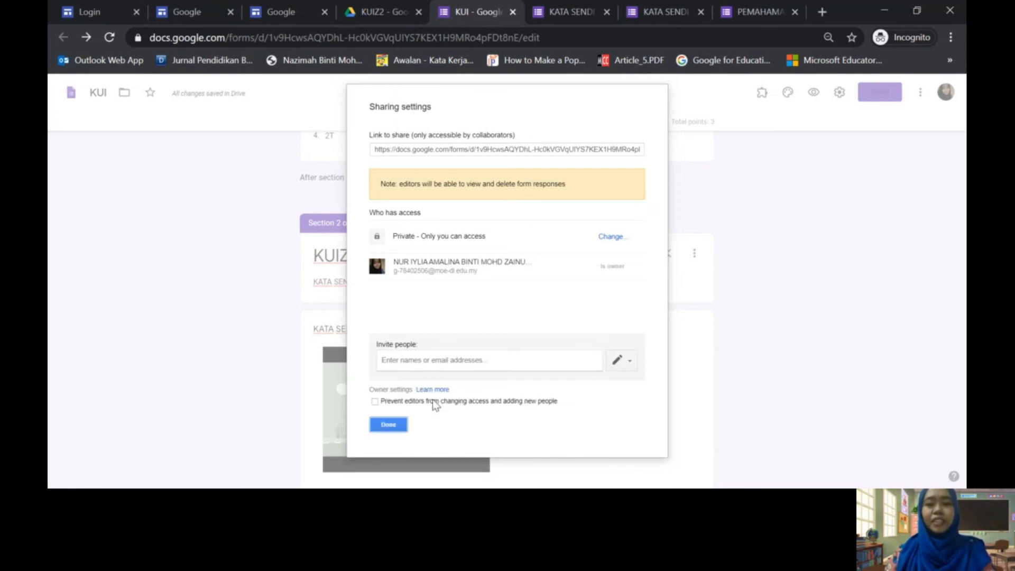
{"action": "left_click", "coordinate": [388, 425]}
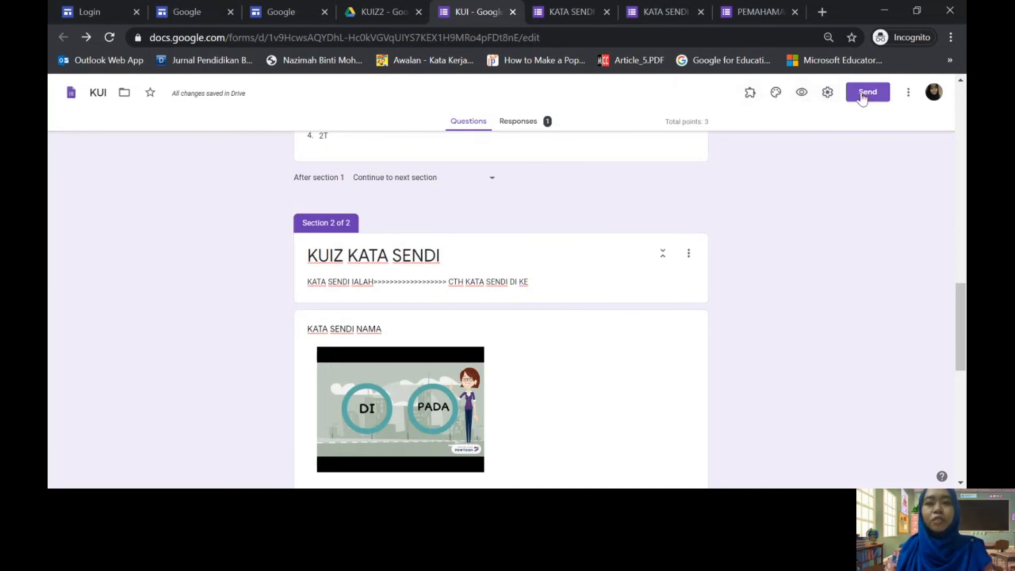
- Check the form settings briefly and copy the quiz's full-length share link from the Send form options
{"action": "left_click", "coordinate": [826, 94]}
{"action": "left_click", "coordinate": [608, 445]}
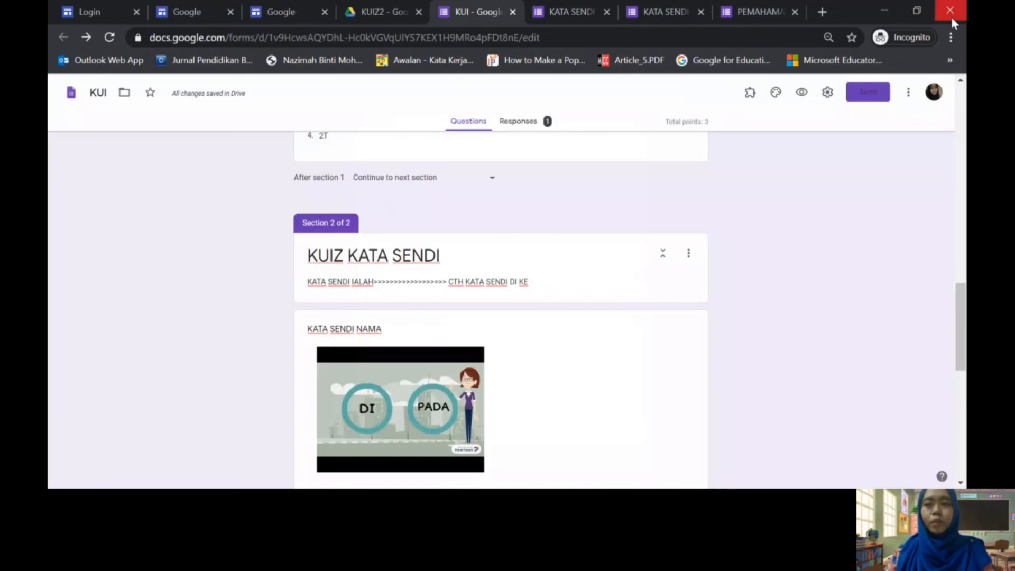
{"action": "left_click", "coordinate": [867, 93]}
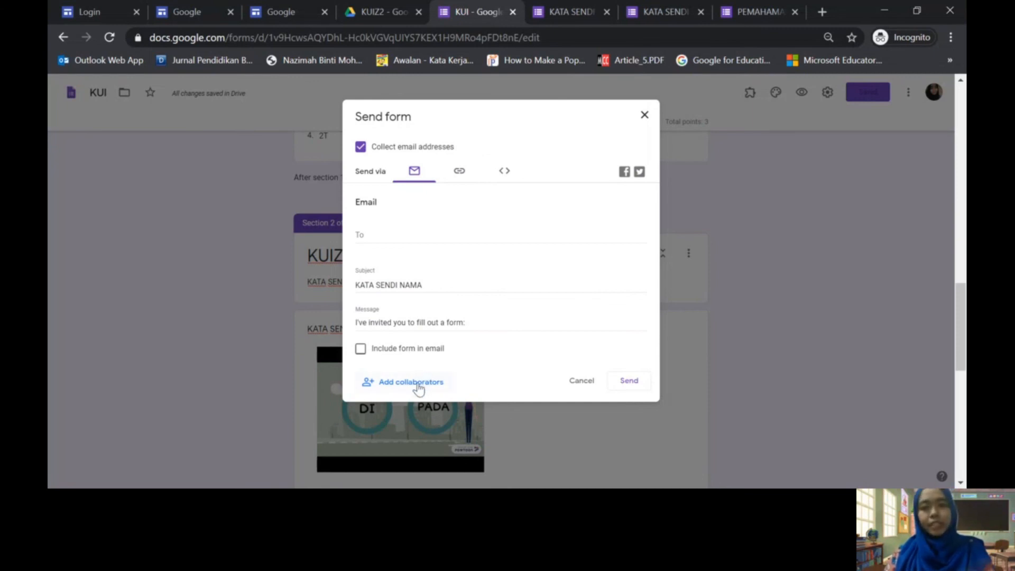
{"action": "left_click", "coordinate": [458, 175]}
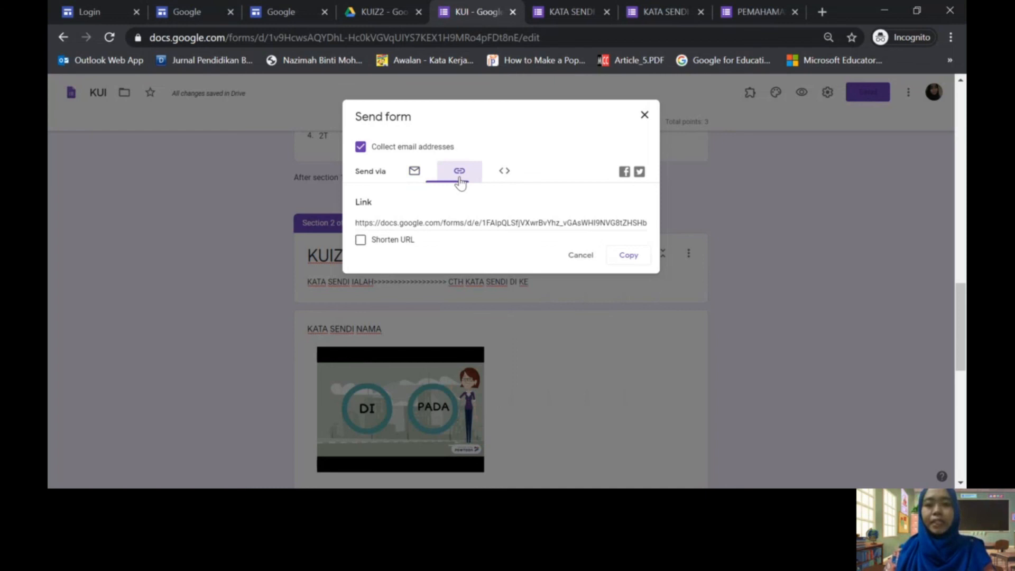
{"action": "left_click", "coordinate": [411, 225]}
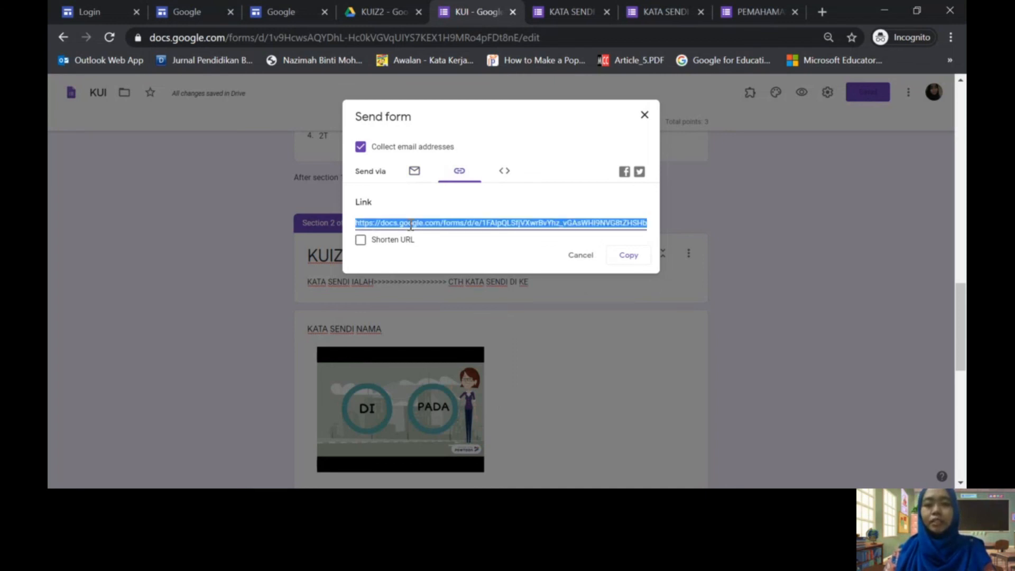
{"action": "left_click", "coordinate": [626, 256]}
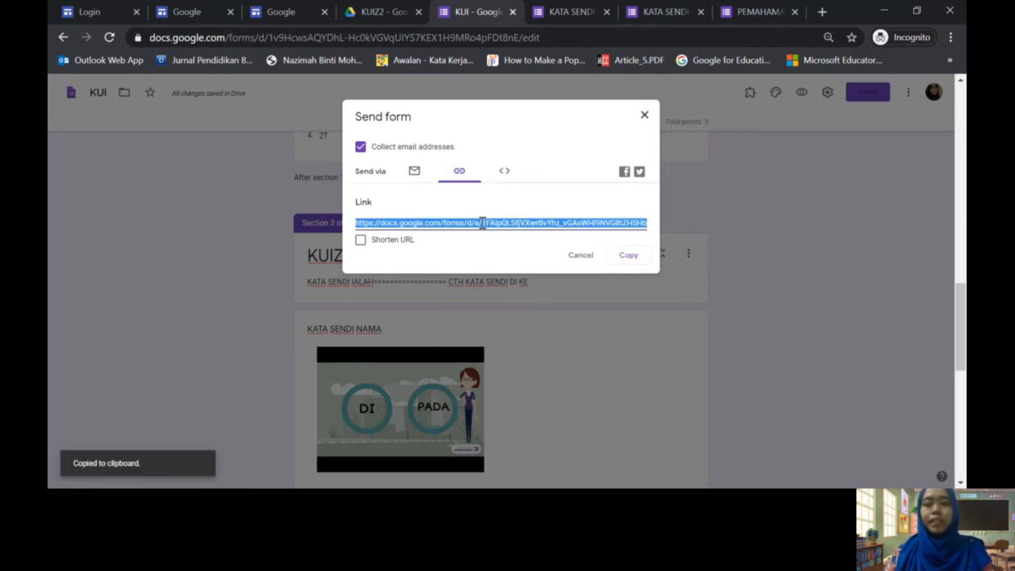
- Try the shortened version of the share link, check the embed option, and restore the full-length link
{"action": "left_click", "coordinate": [360, 239]}
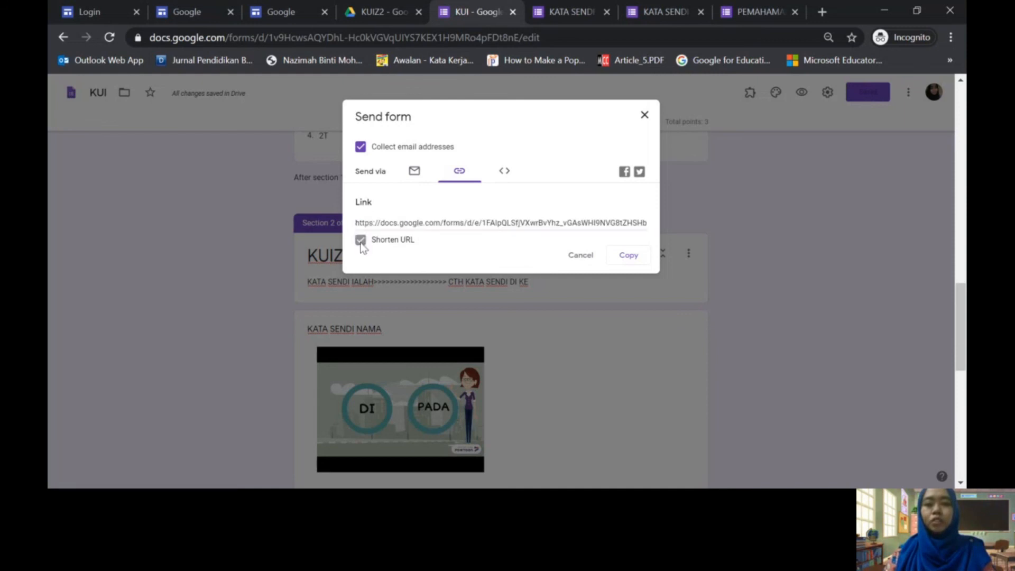
{"action": "left_click", "coordinate": [508, 176]}
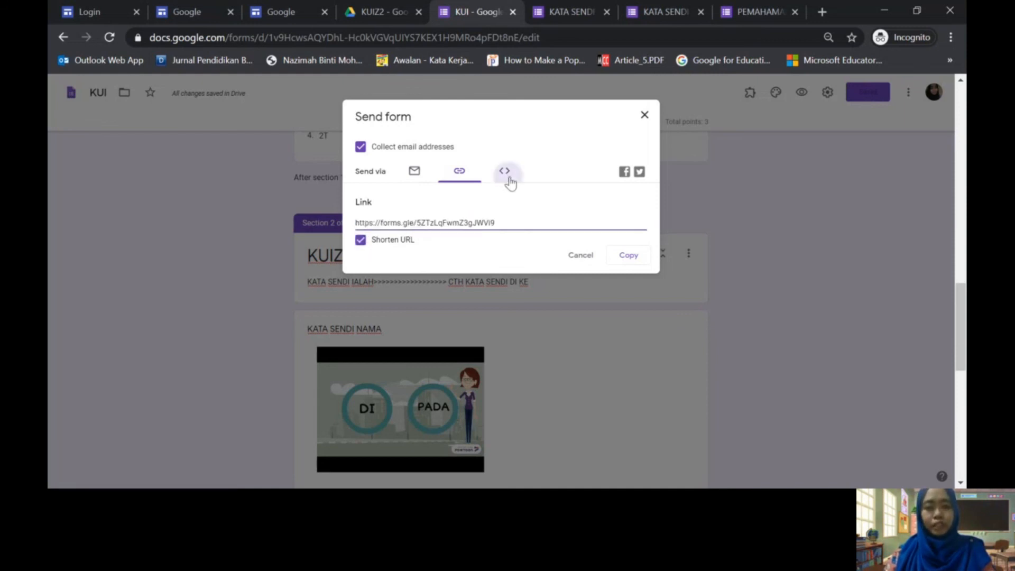
{"action": "left_click", "coordinate": [459, 171]}
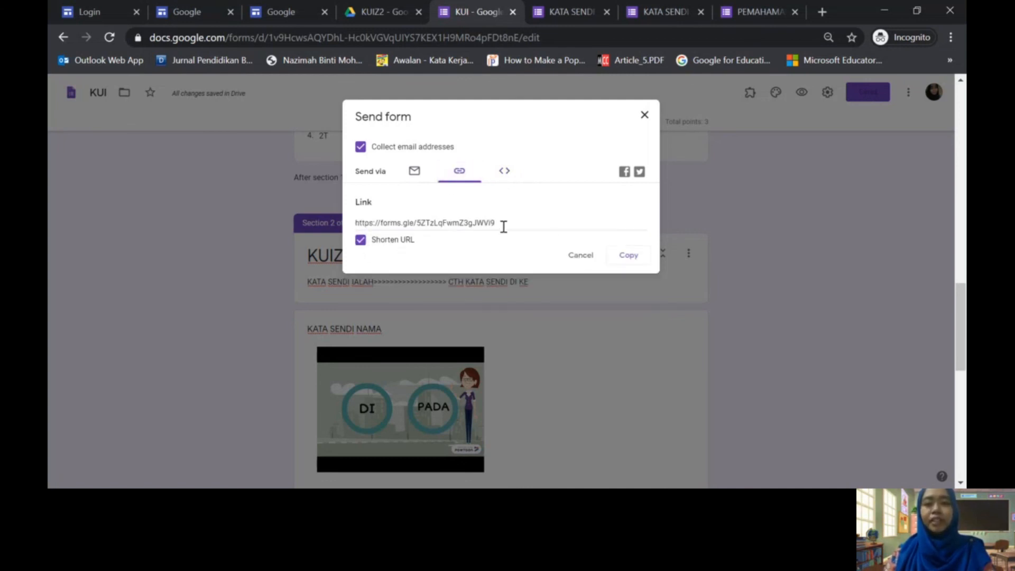
{"action": "left_click", "coordinate": [361, 240]}
- Copy the full-length share link of the form and close the Send form dialog
{"action": "right_click", "coordinate": [453, 223]}
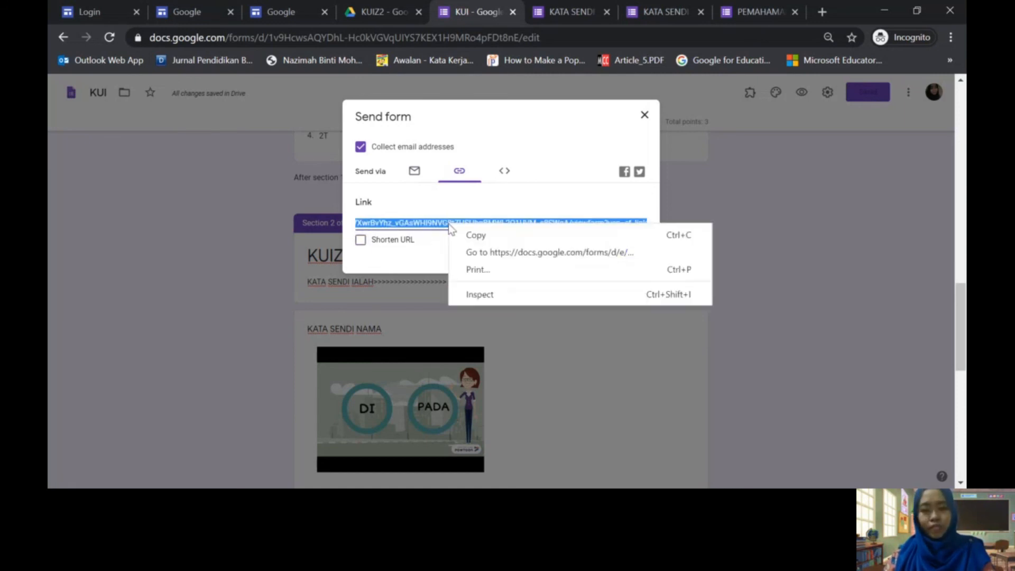
{"action": "left_click", "coordinate": [456, 231]}
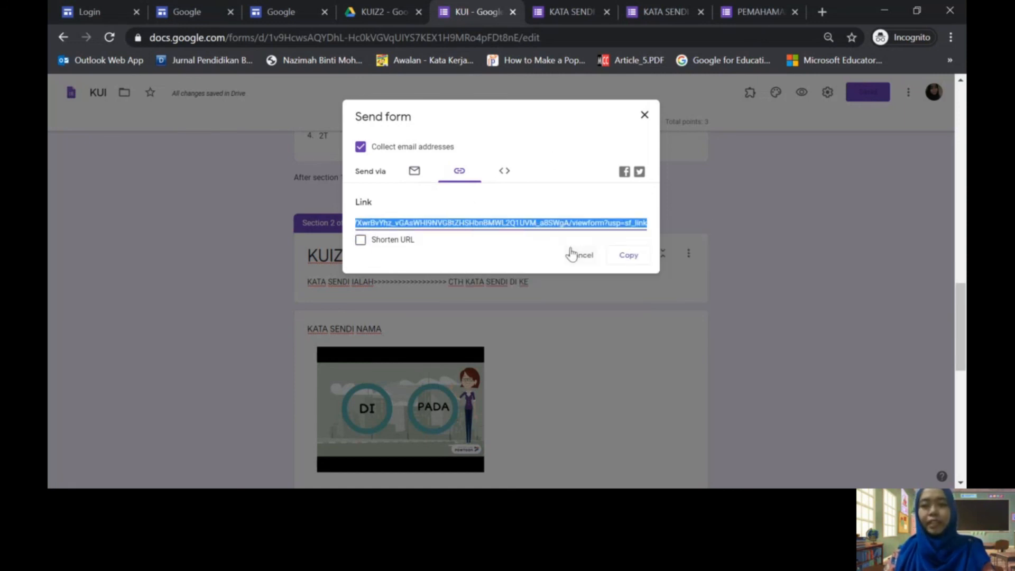
{"action": "left_click", "coordinate": [644, 115]}
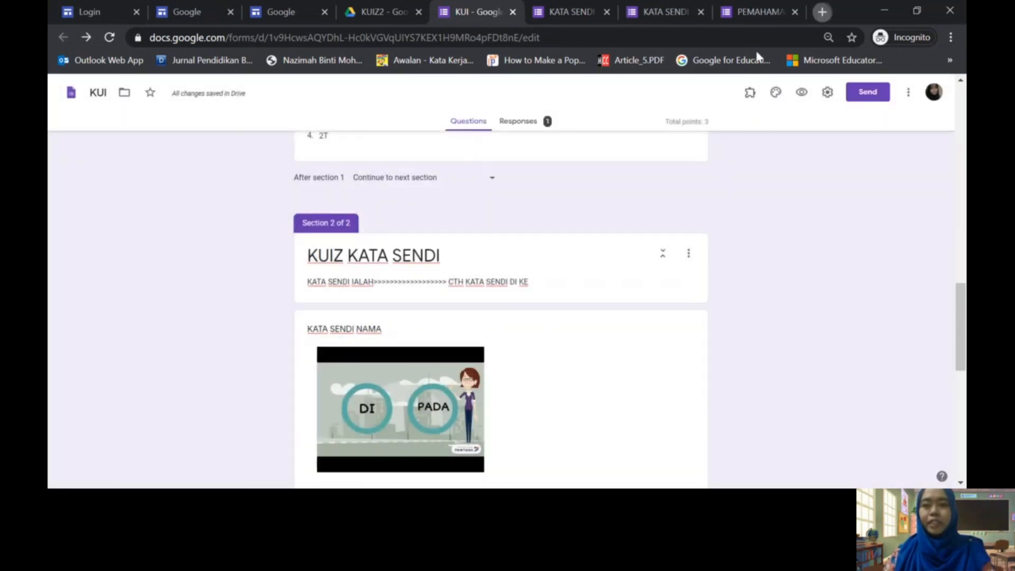
- Open the gg.gg URL shortener in a new tab and paste the form's long link as the address to shorten
{"action": "key", "text": "ctrl+t"}
{"action": "type", "text": "gg."}
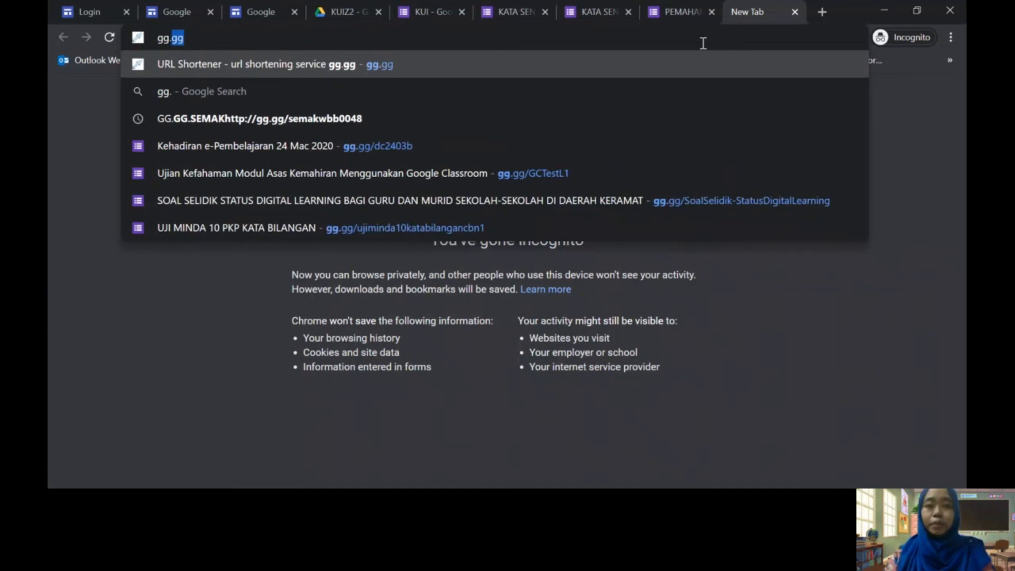
{"action": "key", "text": "Return"}
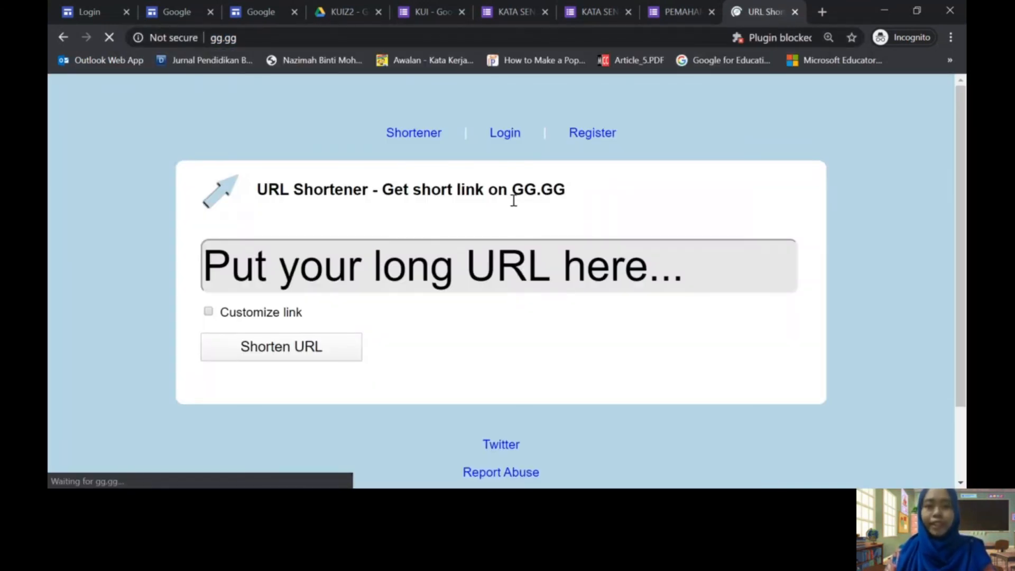
{"action": "left_click", "coordinate": [351, 269]}
{"action": "key", "text": "ctrl+v"}
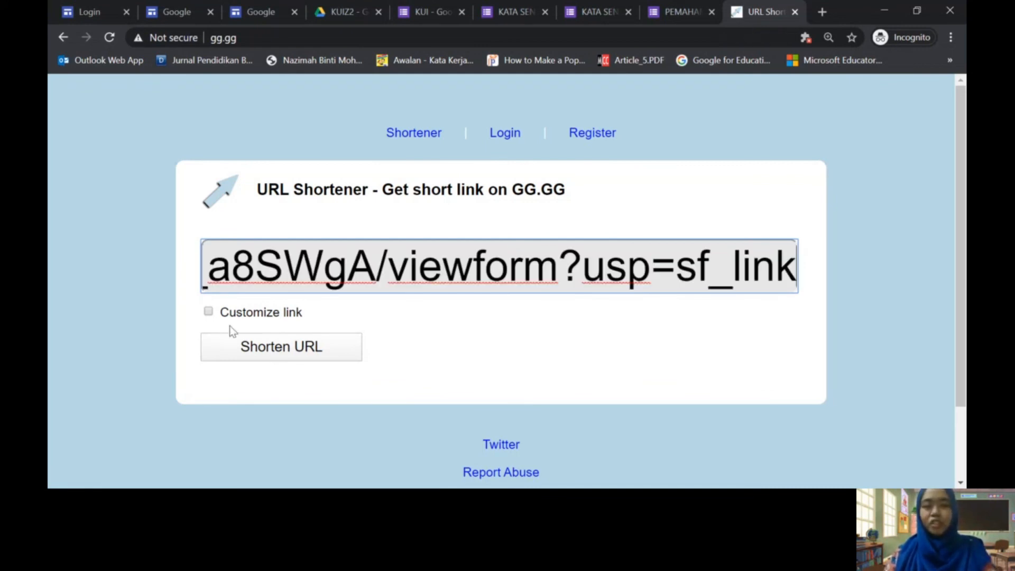
- Customize the short link with the ending katasndinamaliya and shorten the form's URL
{"action": "left_click", "coordinate": [208, 311]}
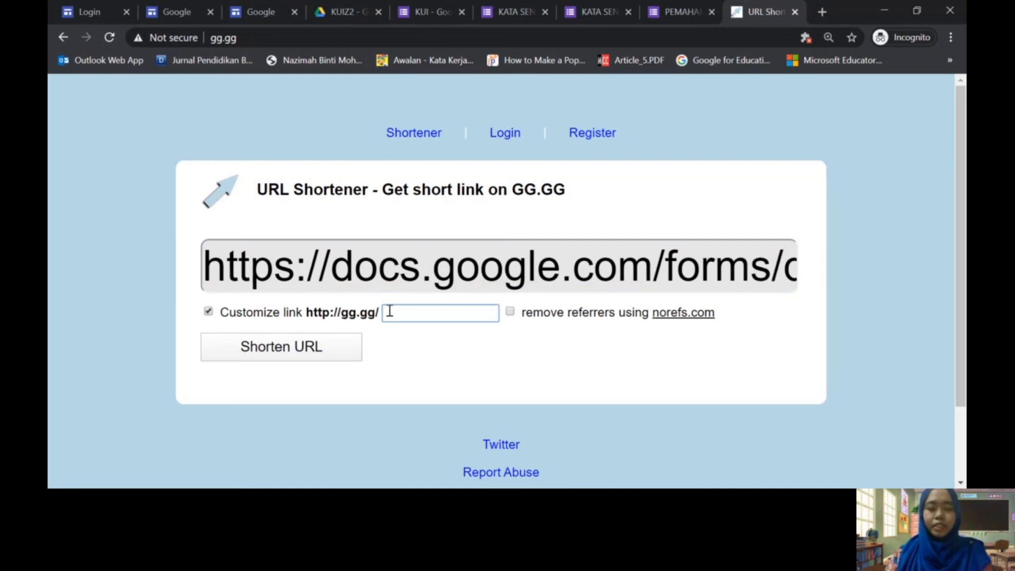
{"action": "type", "text": "kata"}
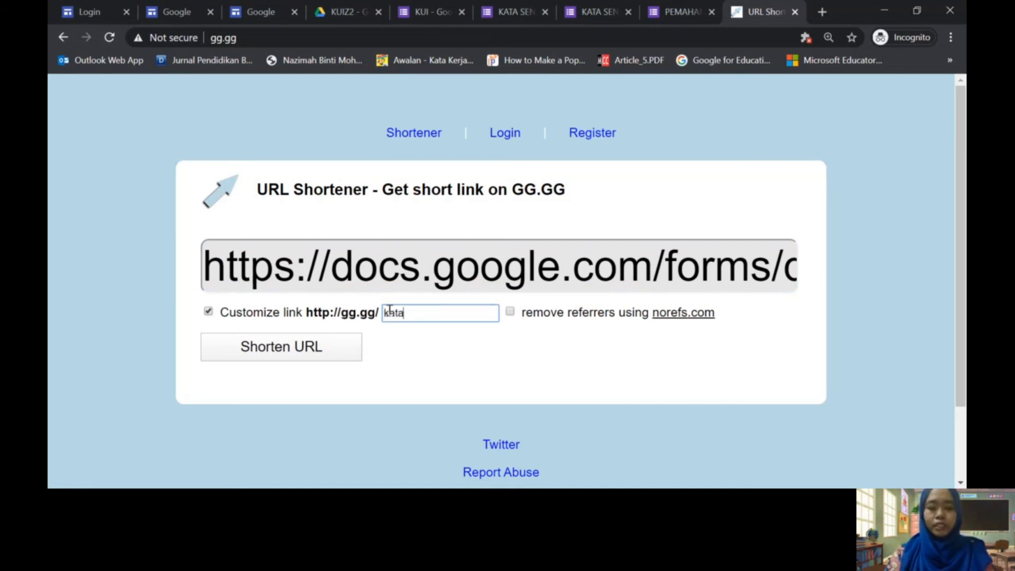
{"action": "type", "text": "sndinamaliya"}
{"action": "left_click", "coordinate": [321, 349]}
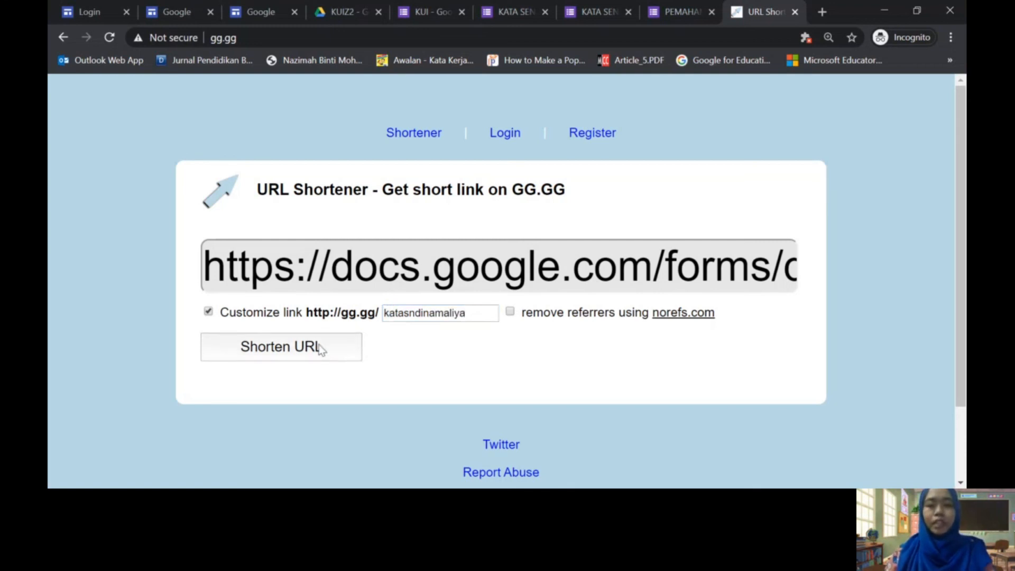
- Display the QR code for the shortened link and close it again
{"action": "scroll", "coordinate": [527, 319], "scroll_direction": "down", "scroll_amount": 4}
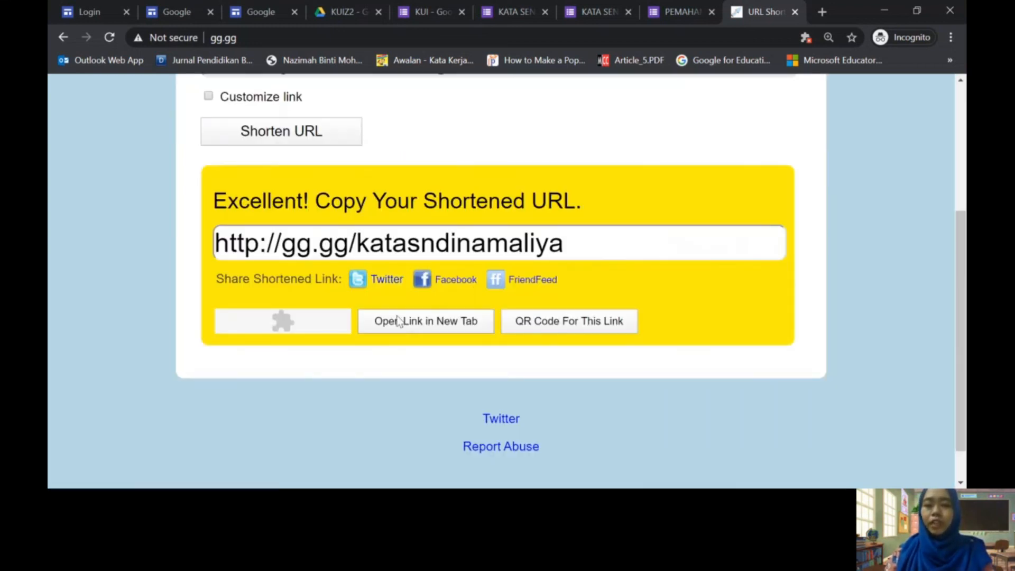
{"action": "left_click", "coordinate": [538, 329]}
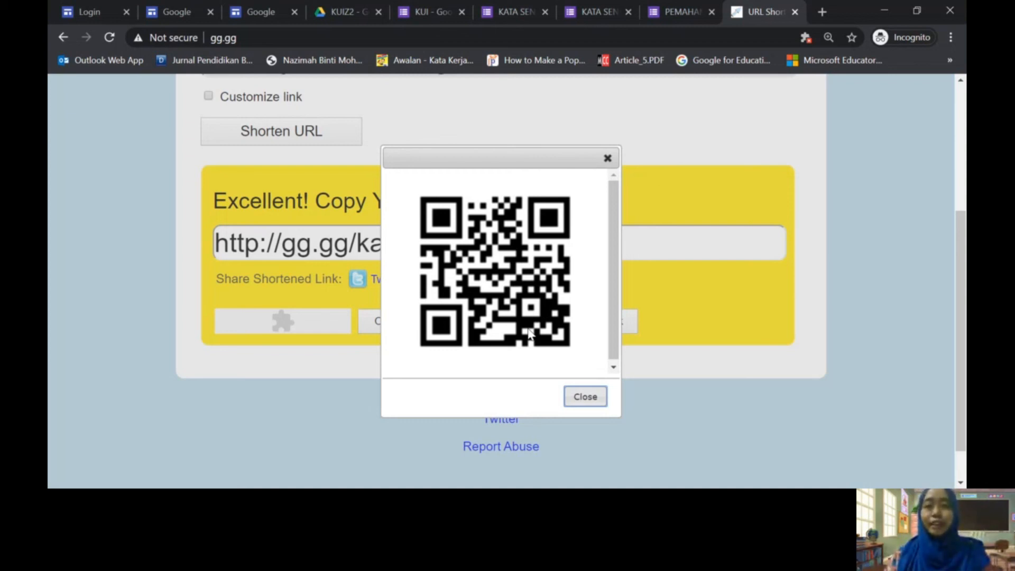
{"action": "left_click", "coordinate": [583, 401]}
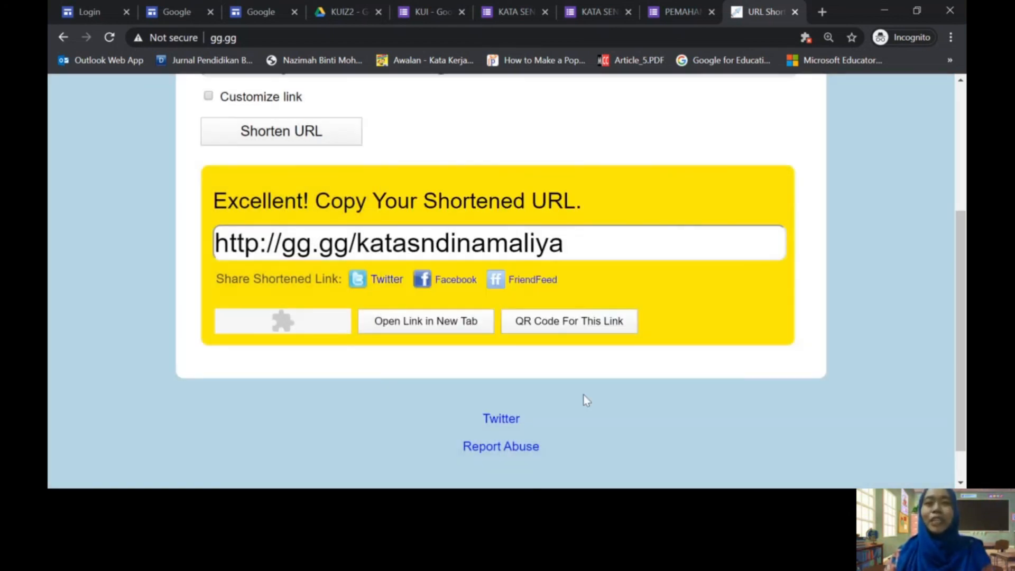
- Review the scored answers of the test response and its confirmation page, and return to the questions in the form editor
{"action": "left_click", "coordinate": [669, 11]}
{"action": "left_click", "coordinate": [584, 16]}
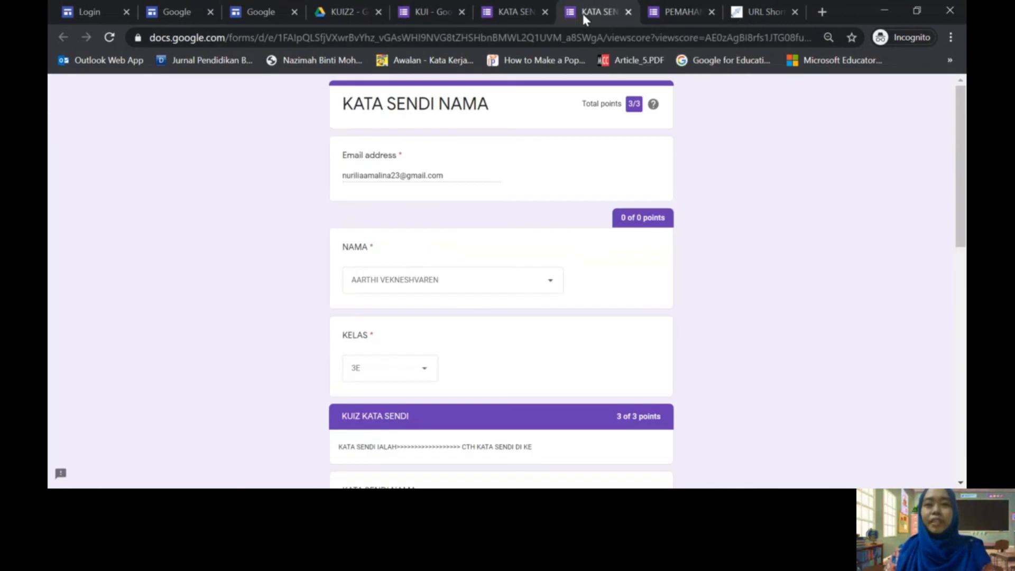
{"action": "scroll", "coordinate": [604, 193], "scroll_direction": "down", "scroll_amount": 10}
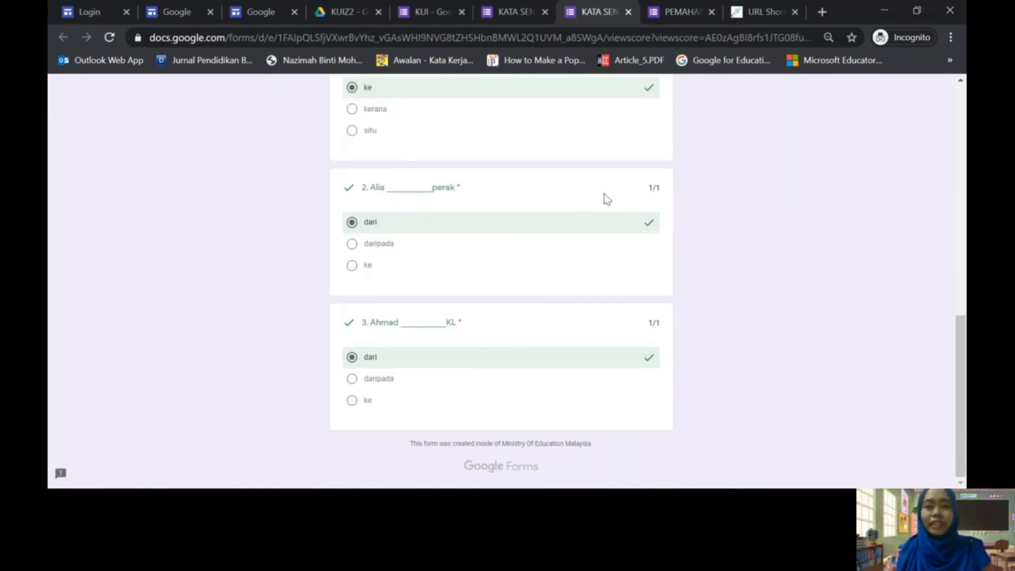
{"action": "scroll", "coordinate": [604, 194], "scroll_direction": "up", "scroll_amount": 7}
{"action": "left_click", "coordinate": [510, 7]}
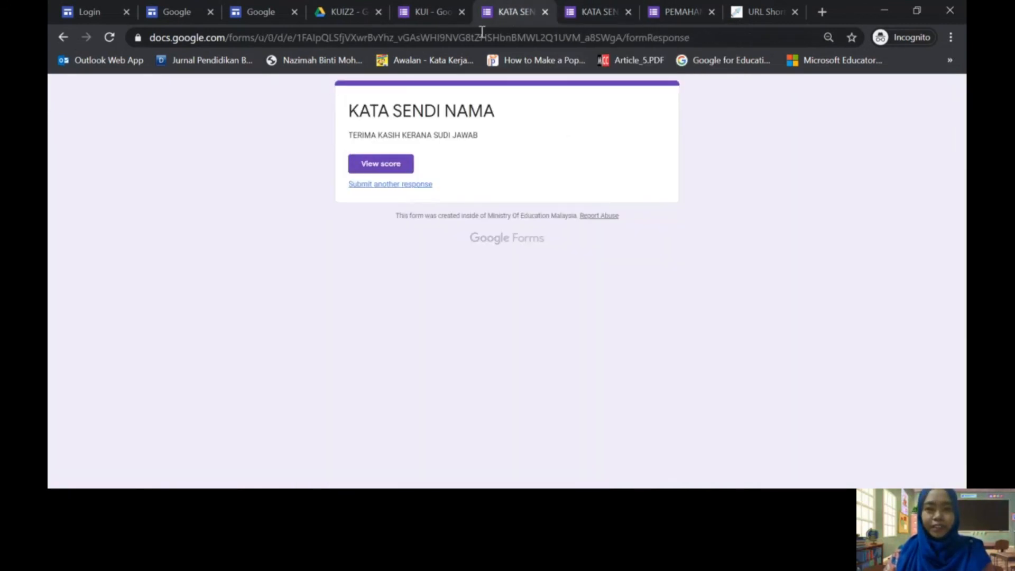
{"action": "left_click", "coordinate": [449, 10]}
{"action": "scroll", "coordinate": [561, 288], "scroll_direction": "up", "scroll_amount": 20}
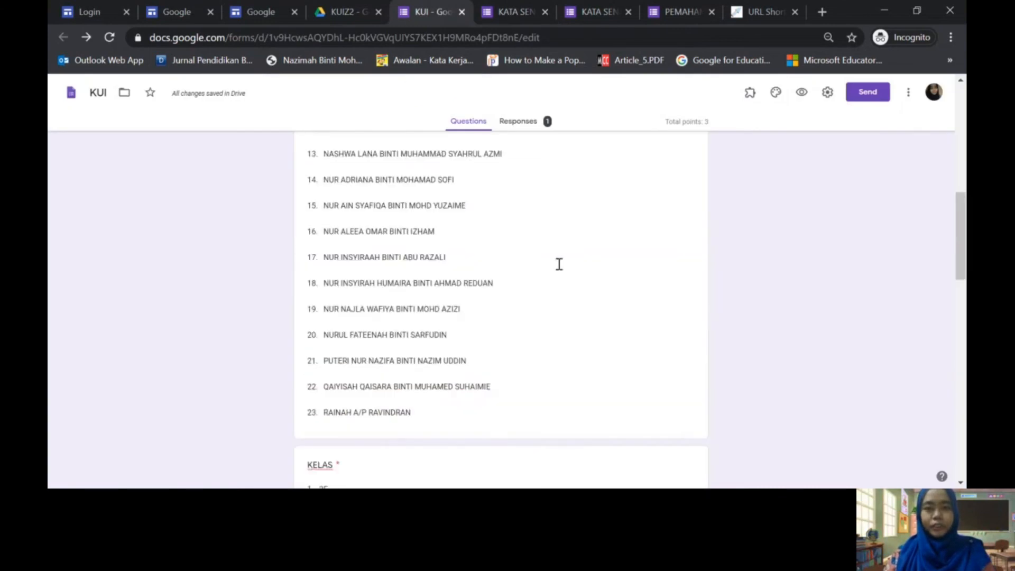